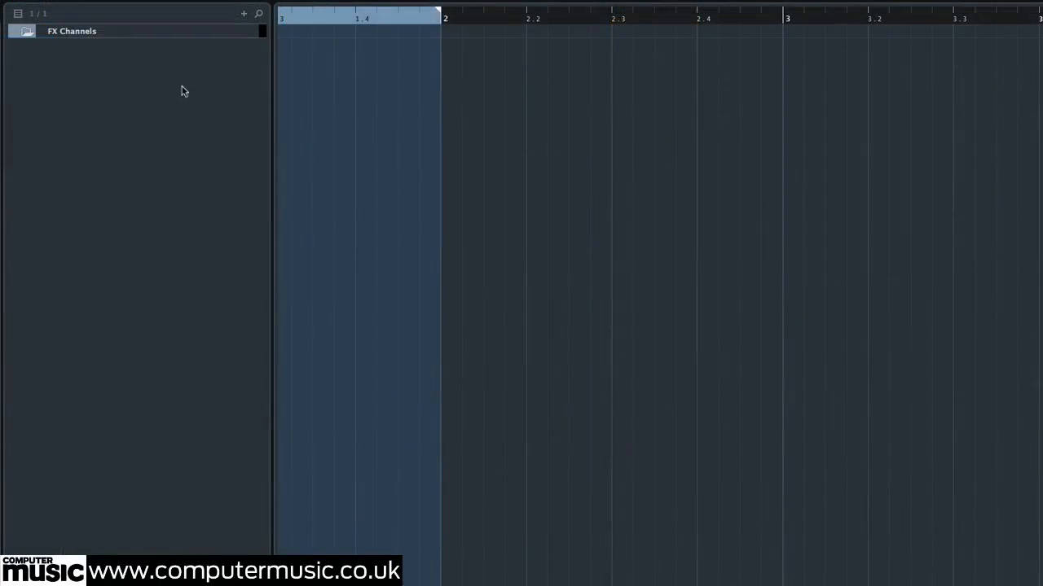
# - Add one instrument track using the Dune CM synth and switch its patch bank to B
pyautogui.rightClick(182, 90)
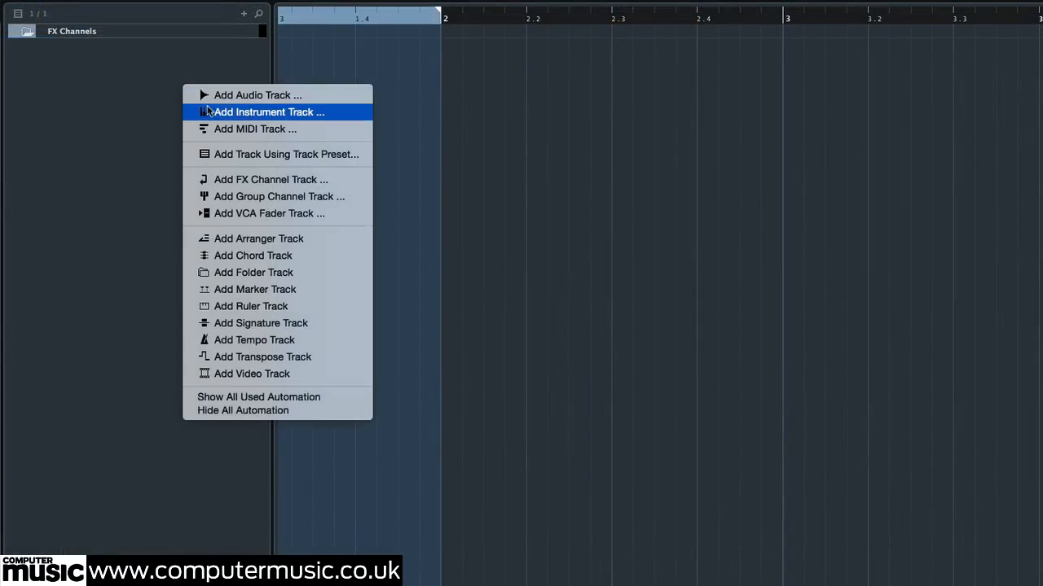
pyautogui.click(268, 109)
pyautogui.click(513, 136)
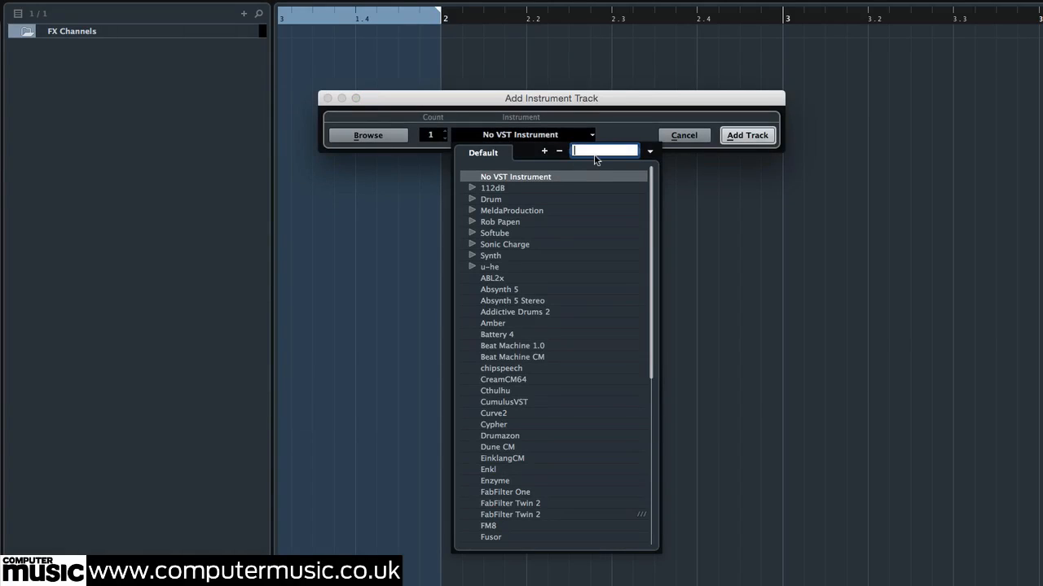
pyautogui.write('dune')
pyautogui.press('Return')
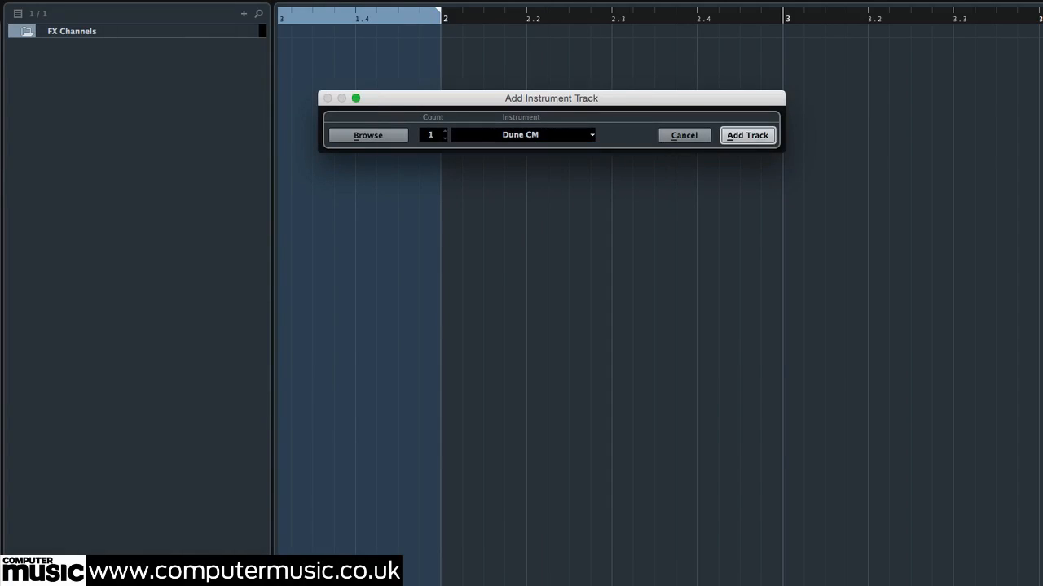
pyautogui.press('Return')
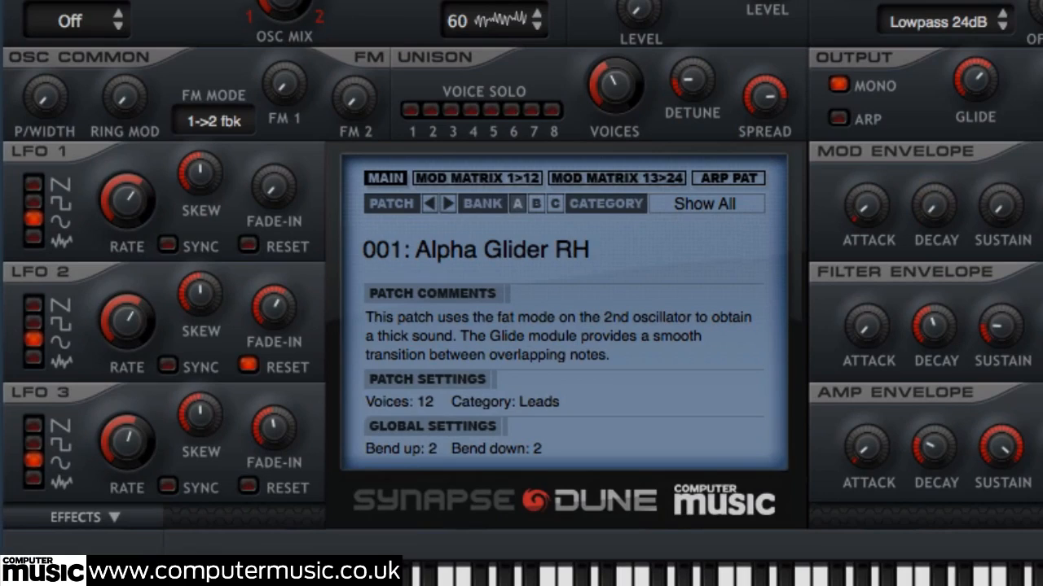
pyautogui.click(531, 203)
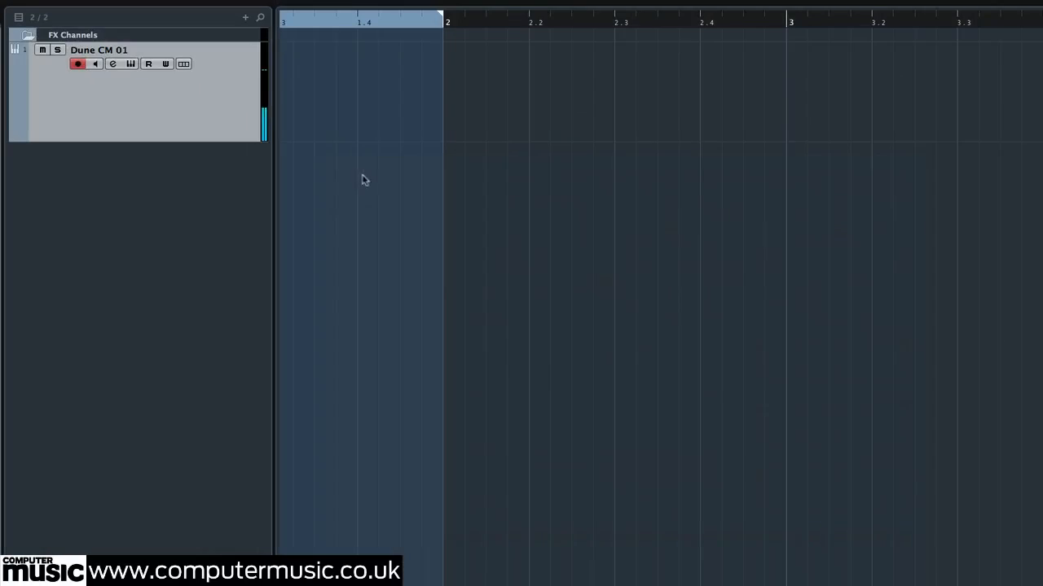
# - Place the one-bar MIDI part on the Dune CM 01 track at bar 1 and start looped playback
pyautogui.moveTo(475, 87); pyautogui.dragTo(297, 92)
pyautogui.press('h')
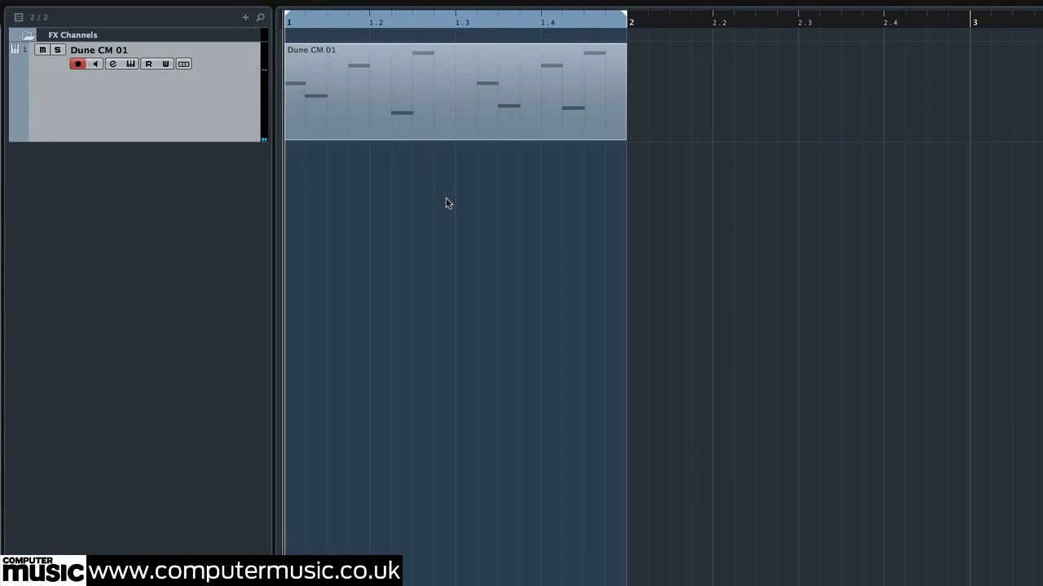
pyautogui.press('space')
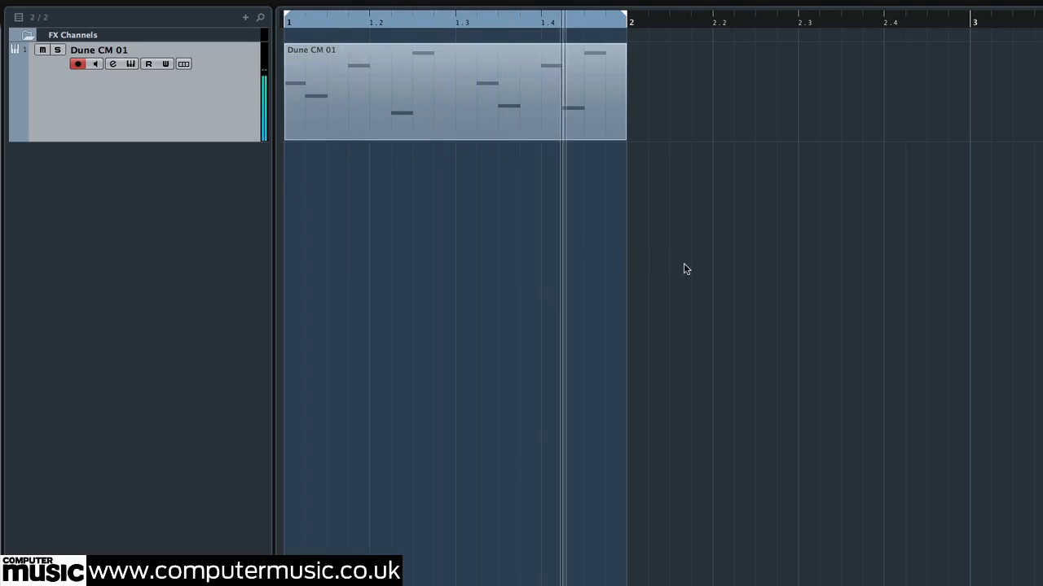
# - Add a stereo FX channel with the CMVerb effect to the Dune CM 01 channel in the MixConsole
pyautogui.press('F3')
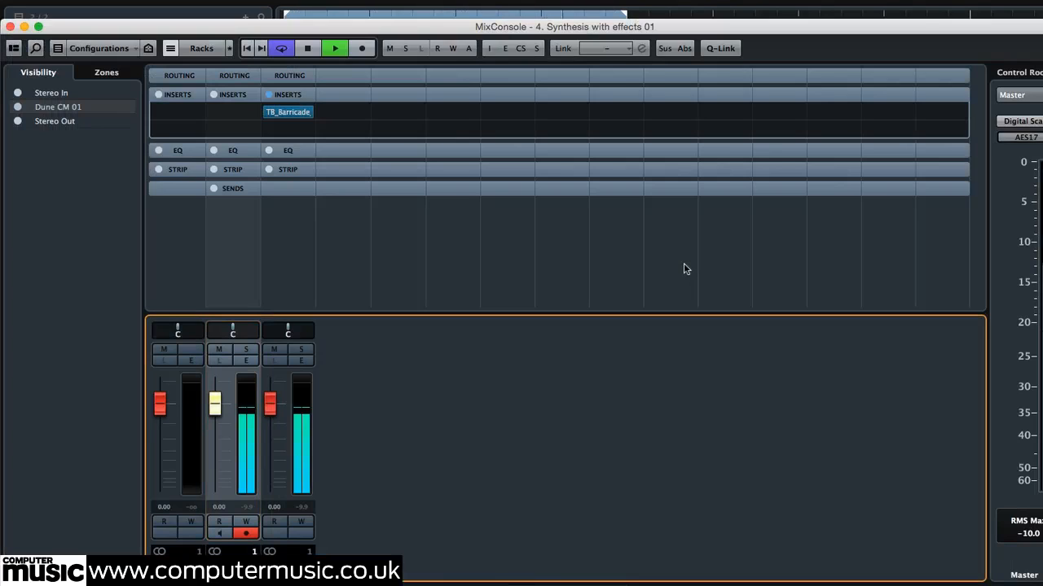
pyautogui.rightClick(243, 245)
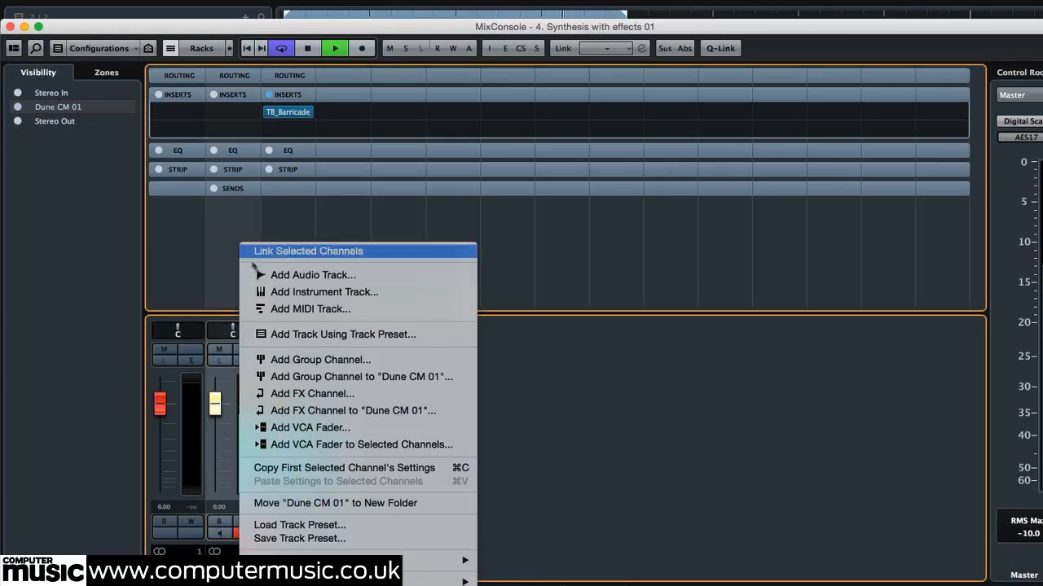
pyautogui.click(400, 411)
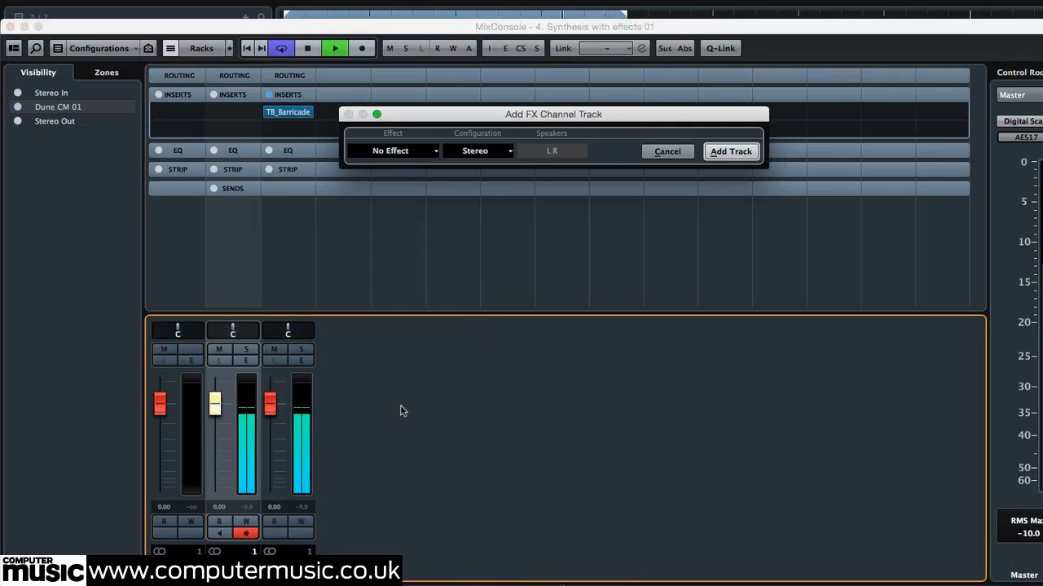
pyautogui.click(407, 153)
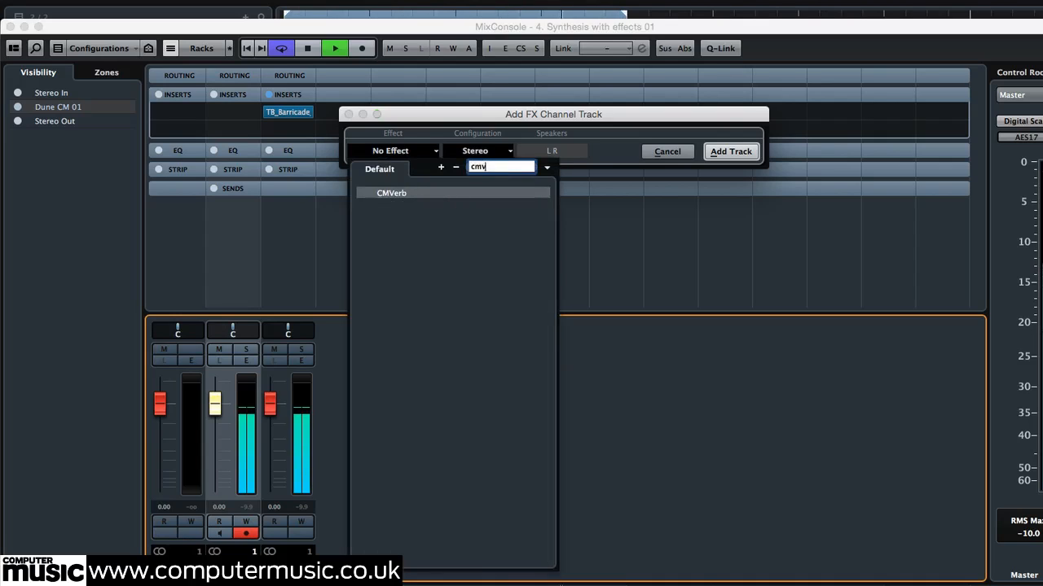
pyautogui.press('Return')
pyautogui.click(720, 152)
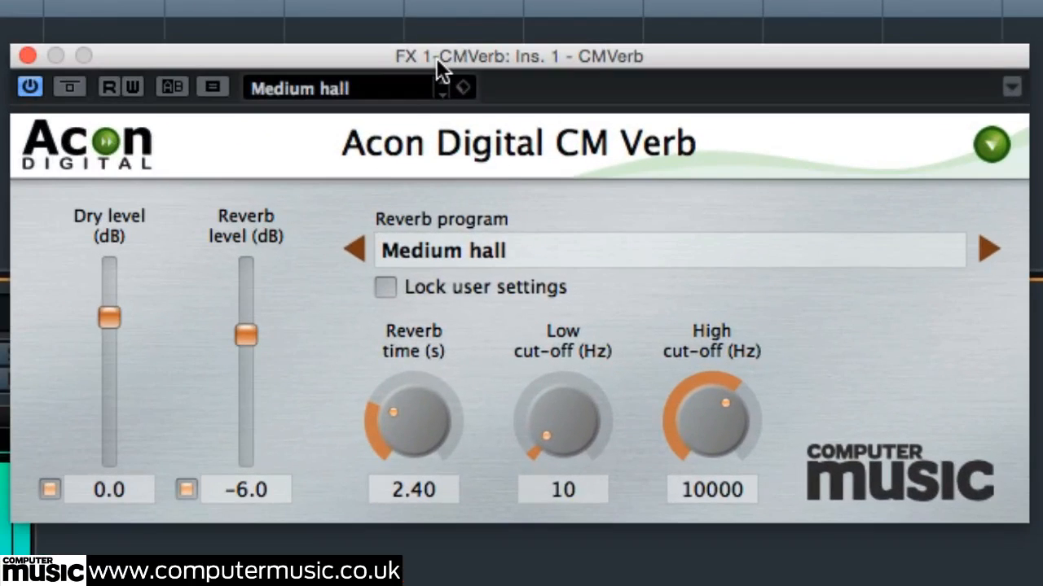
# - Switch off CM Verb's dry signal, set its reverb time to 0.53 s and close the plugin window
pyautogui.click(50, 489)
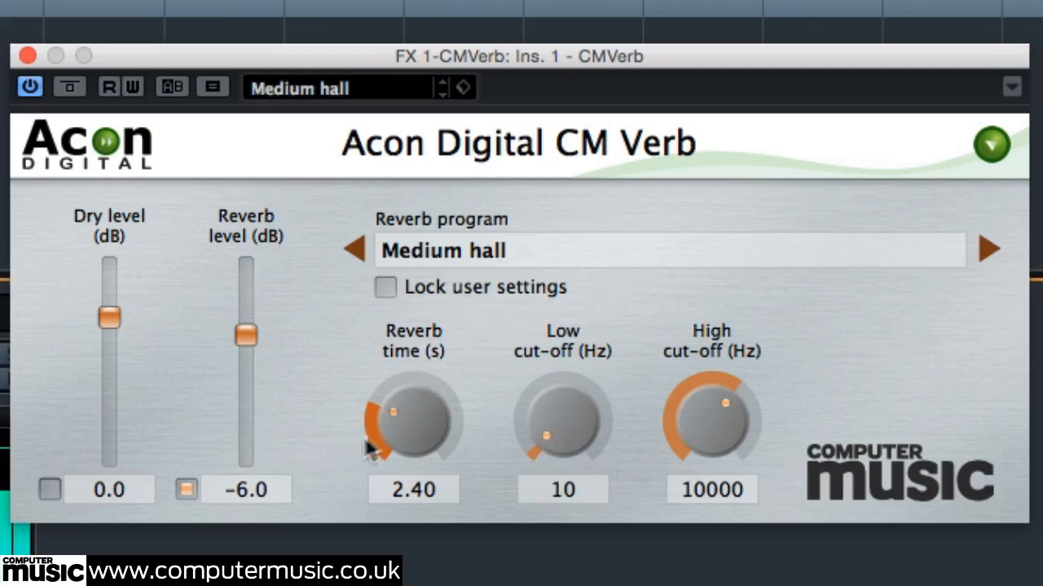
pyautogui.moveTo(423, 435); pyautogui.dragTo(423, 446)
pyautogui.moveTo(405, 395); pyautogui.dragTo(405, 409)
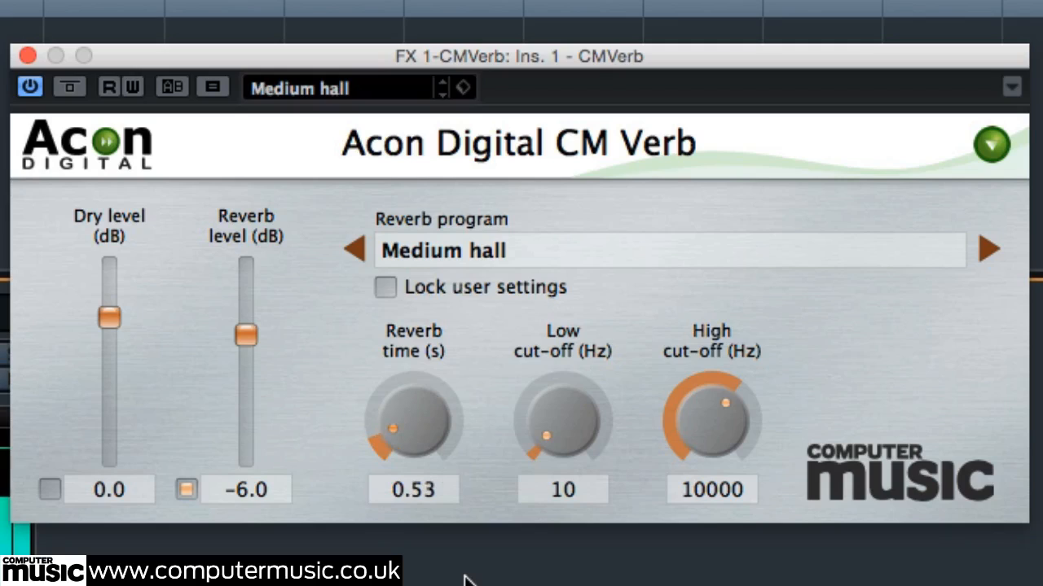
pyautogui.click(26, 56)
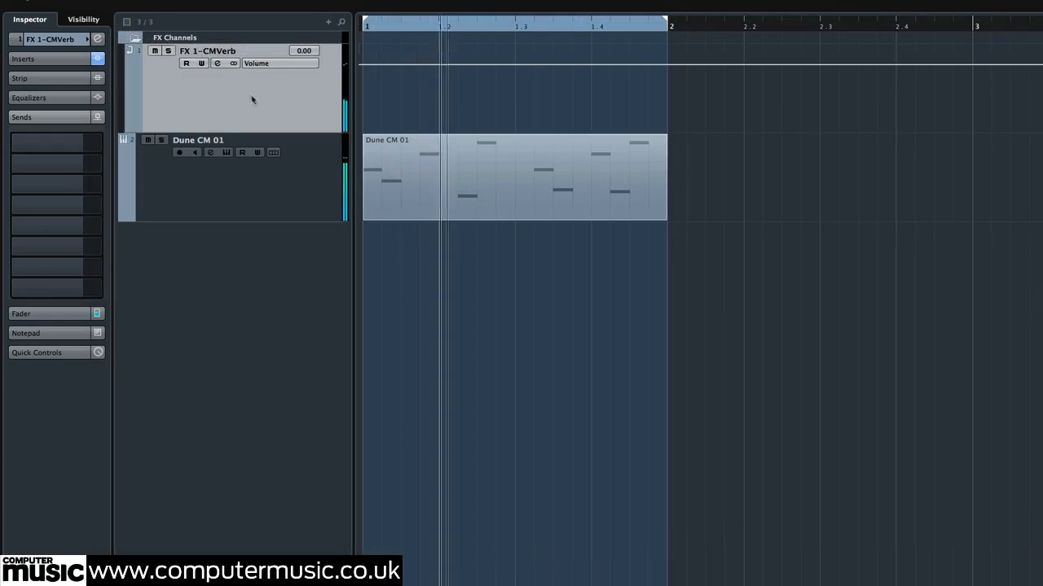
# - Insert WaveShaperCM in the first audio insert slot of the Dune CM 01 track
pyautogui.click(287, 190)
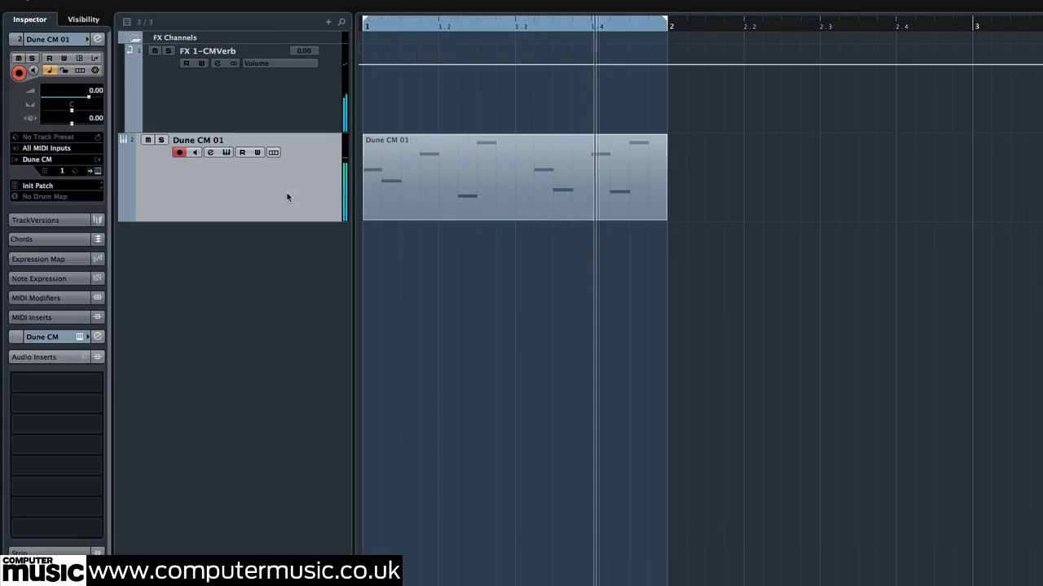
pyautogui.press('space')
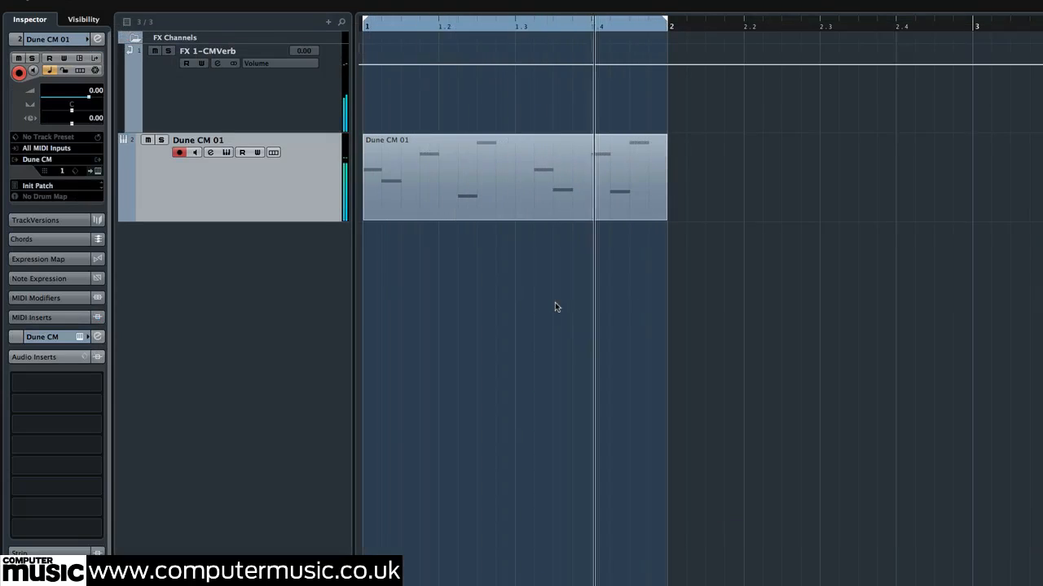
pyautogui.click(49, 380)
pyautogui.write('waves')
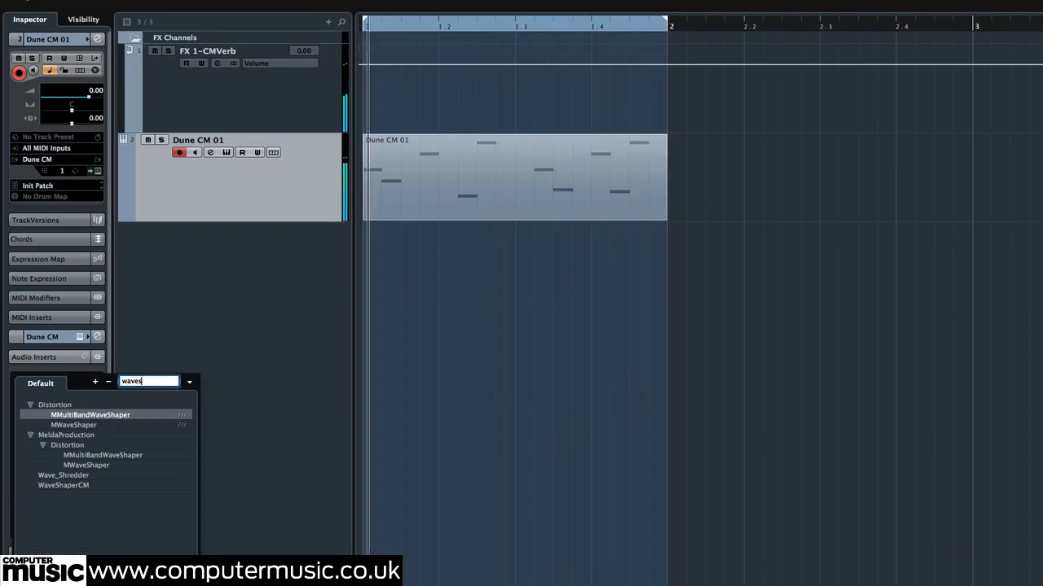
pyautogui.click(77, 484)
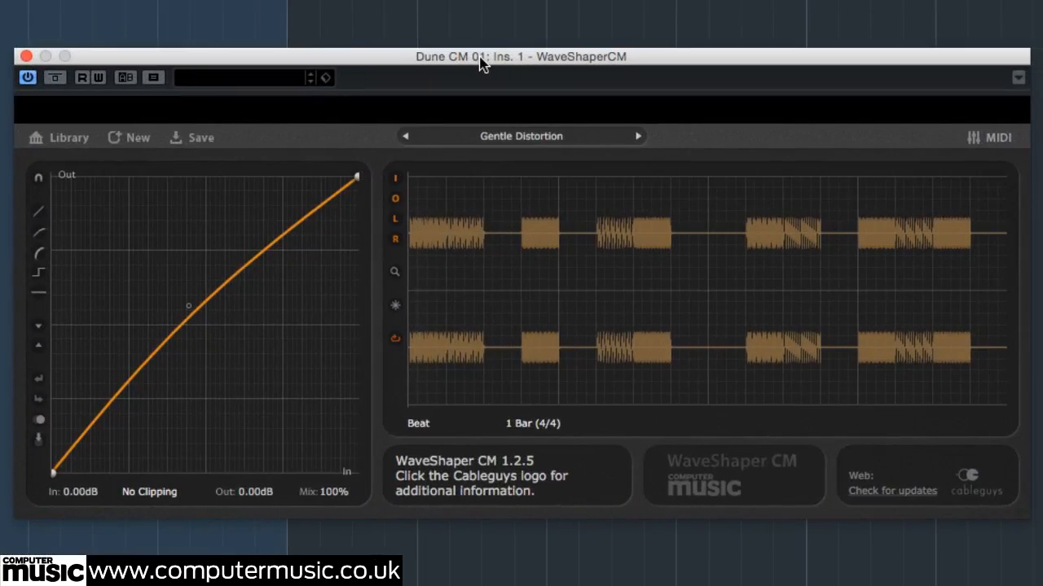
# - Set the WaveShaper oscilloscope to Fixed speed mode at 29.6 Hz
pyautogui.click(418, 425)
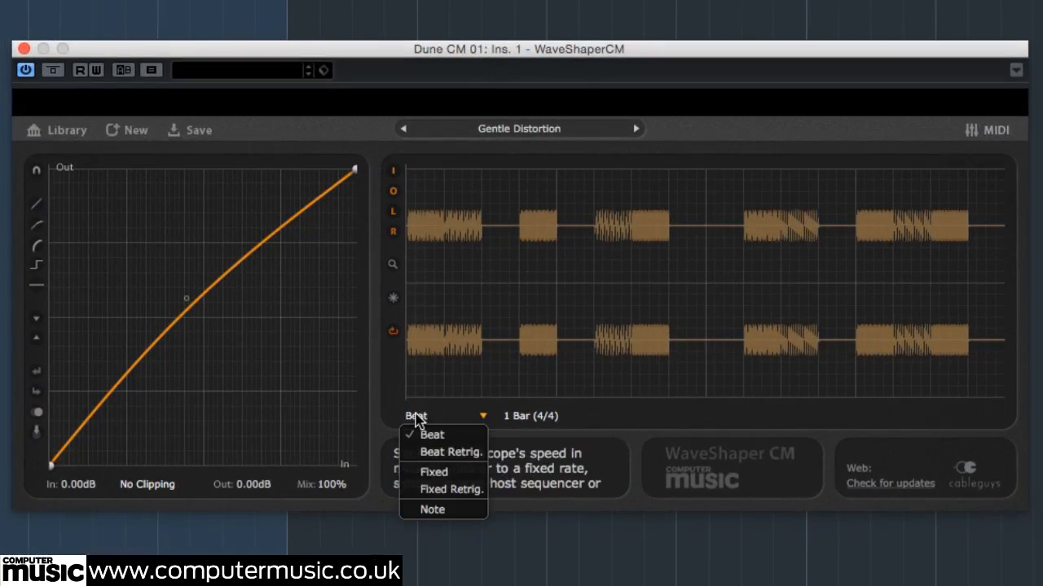
pyautogui.click(449, 473)
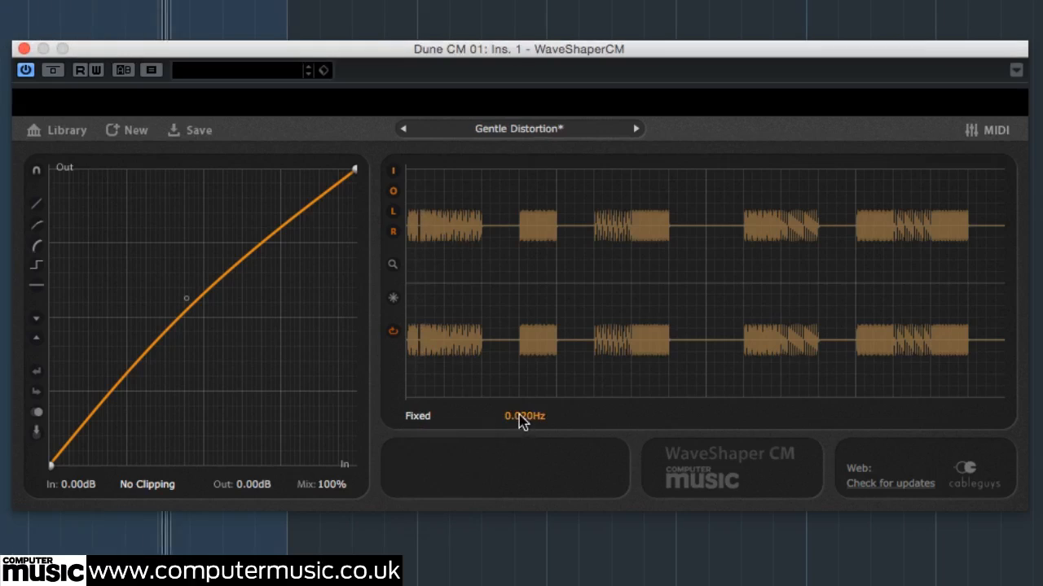
pyautogui.moveTo(522, 416); pyautogui.dragTo(521, 349)
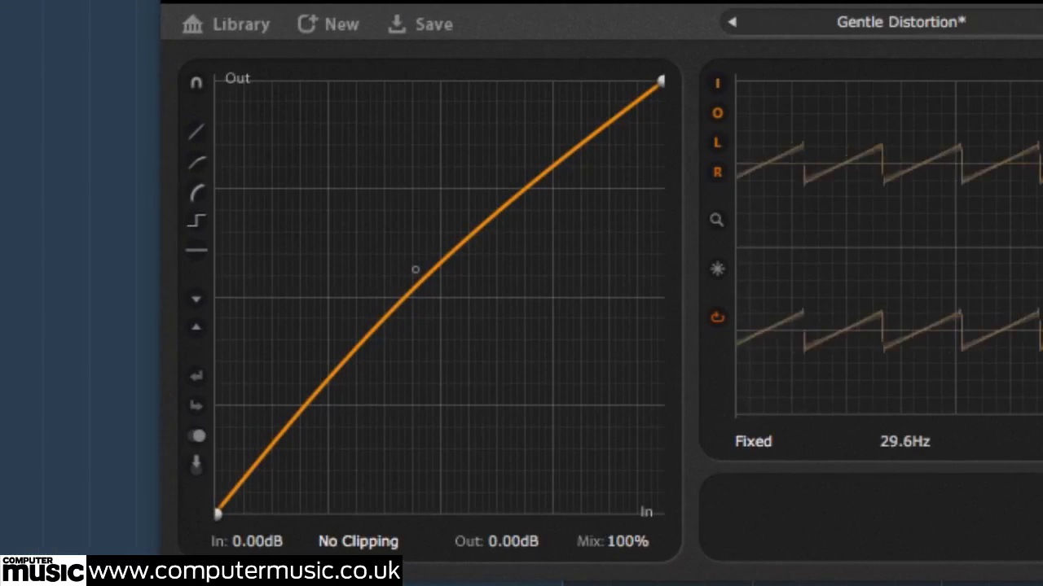
# - Apply the step shape to the WaveShaper curve and align its two middle nodes into a vertical jump at the centre
pyautogui.click(200, 220)
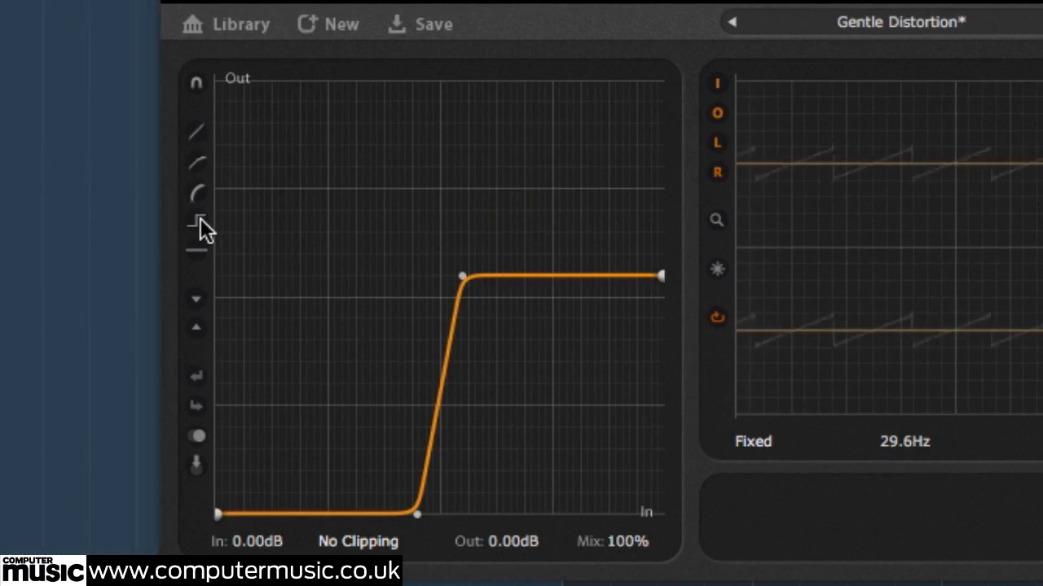
pyautogui.moveTo(414, 514); pyautogui.dragTo(434, 515)
pyautogui.moveTo(463, 277); pyautogui.dragTo(435, 280)
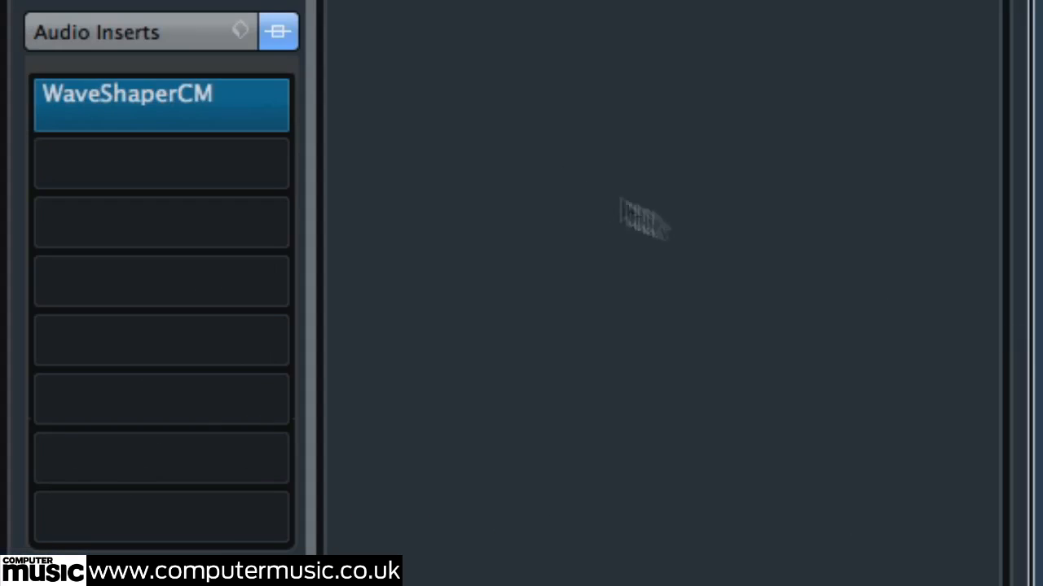
# - Shift WaveShaperCM to the second insert slot and load Wolfram in the first slot ahead of it
pyautogui.moveTo(181, 111)
pyautogui.moveTo(142, 96); pyautogui.dragTo(204, 131)
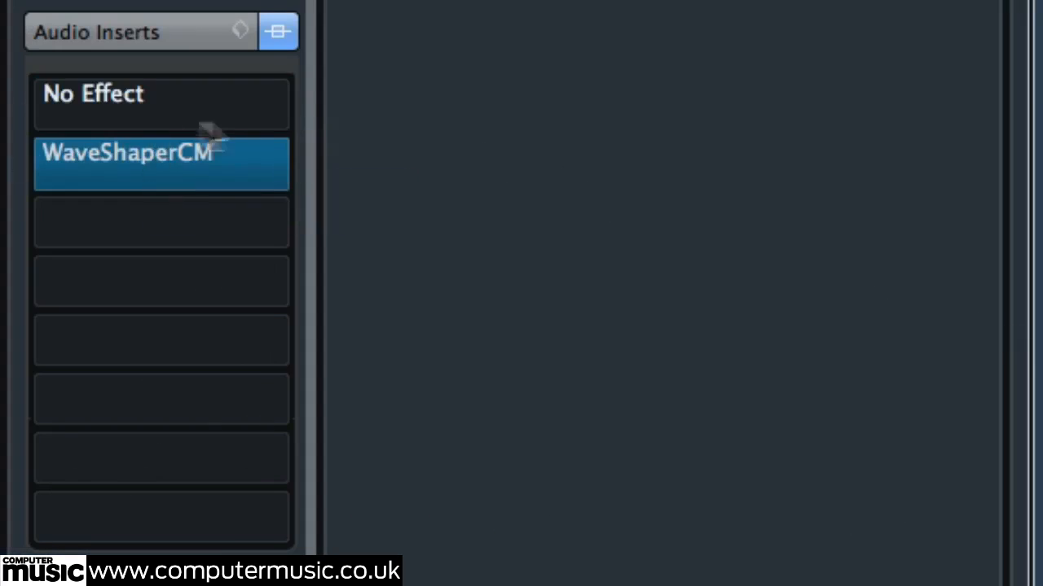
pyautogui.click(287, 104)
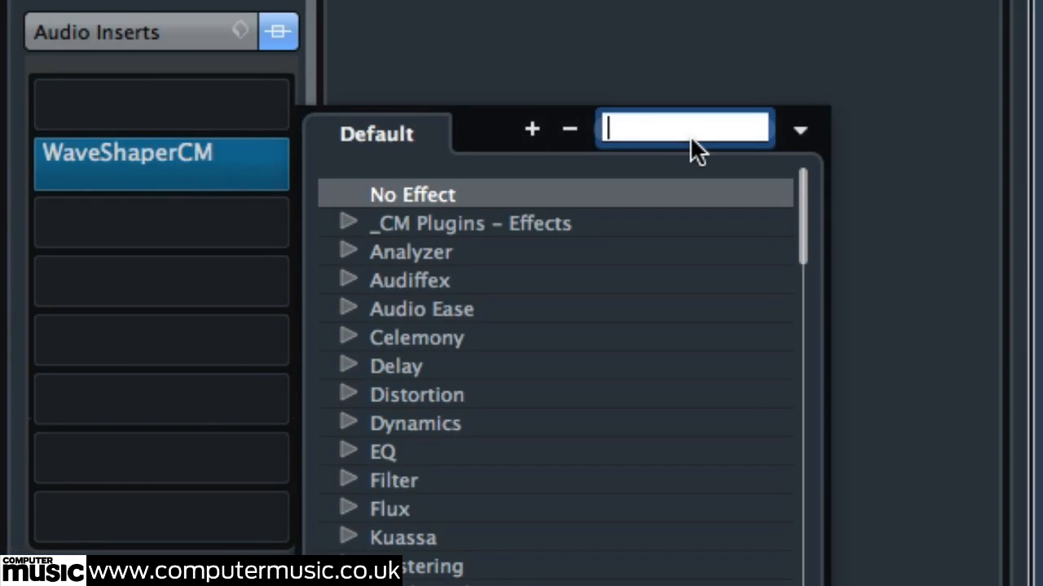
pyautogui.write('wolfr')
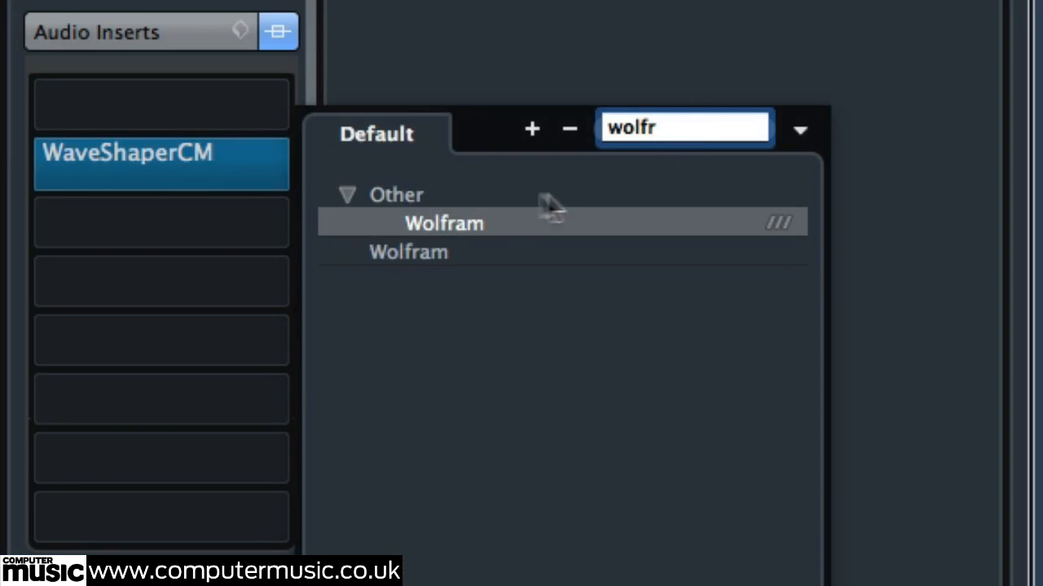
pyautogui.click(454, 221)
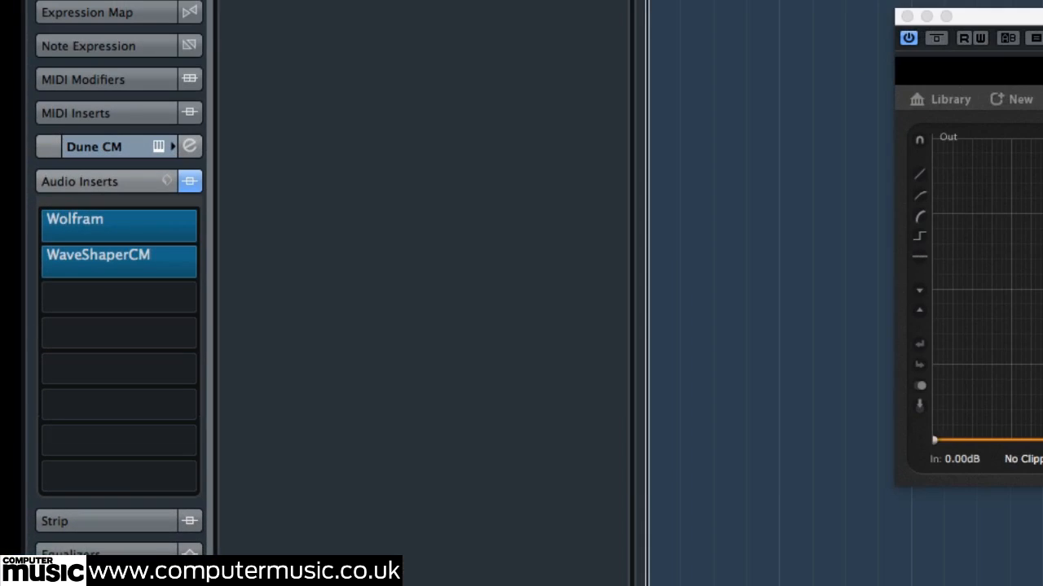
pyautogui.moveTo(503, 1); pyautogui.dragTo(524, 10)
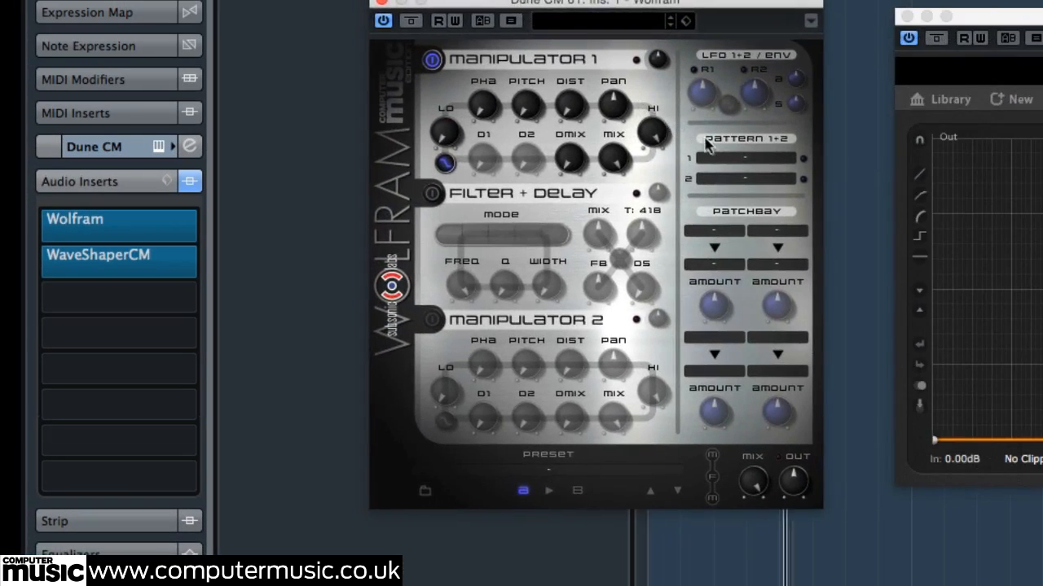
# - Route LFO 1 to Output gain in Wolfram's patchbay, raise the modulation amount, and close the WaveShaperCM window
pyautogui.click(728, 159)
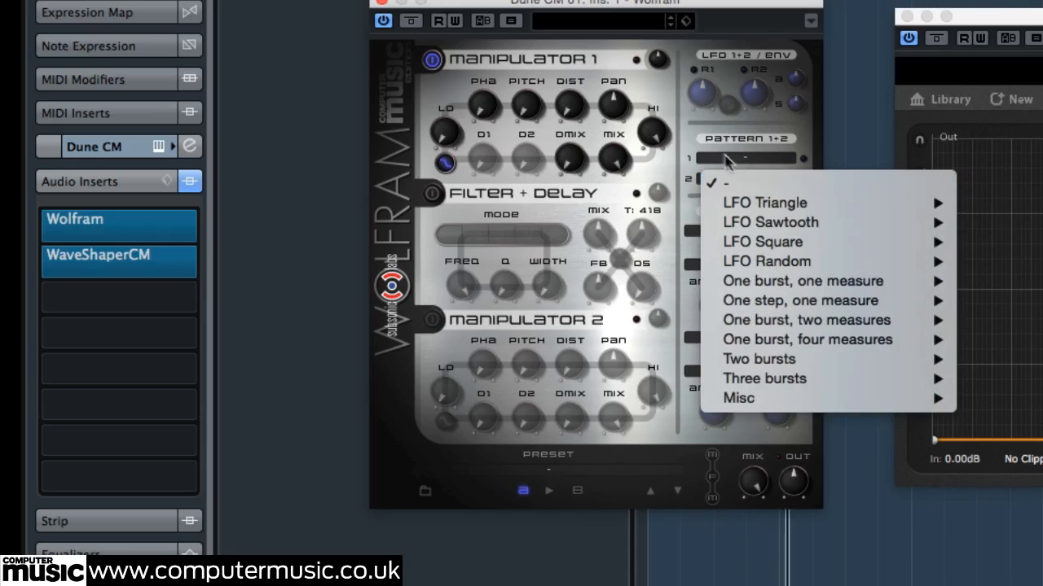
pyautogui.click(728, 161)
pyautogui.click(715, 238)
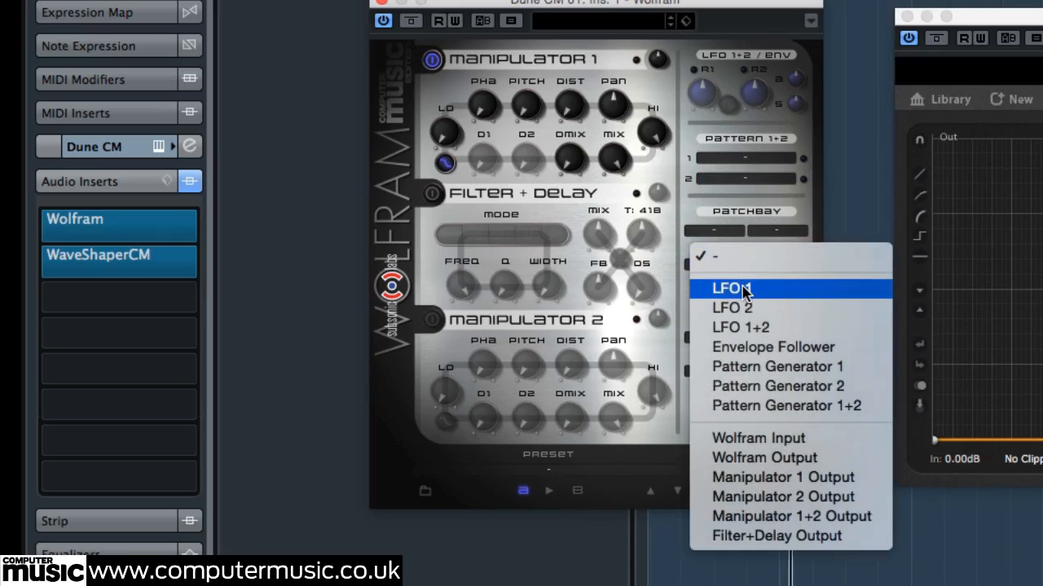
pyautogui.click(724, 289)
pyautogui.click(715, 265)
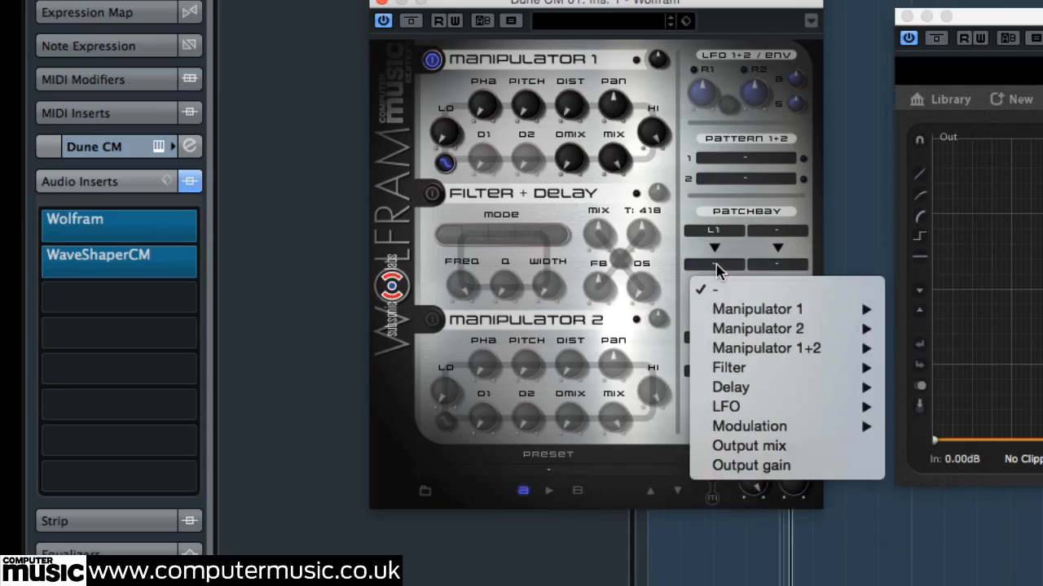
pyautogui.click(772, 465)
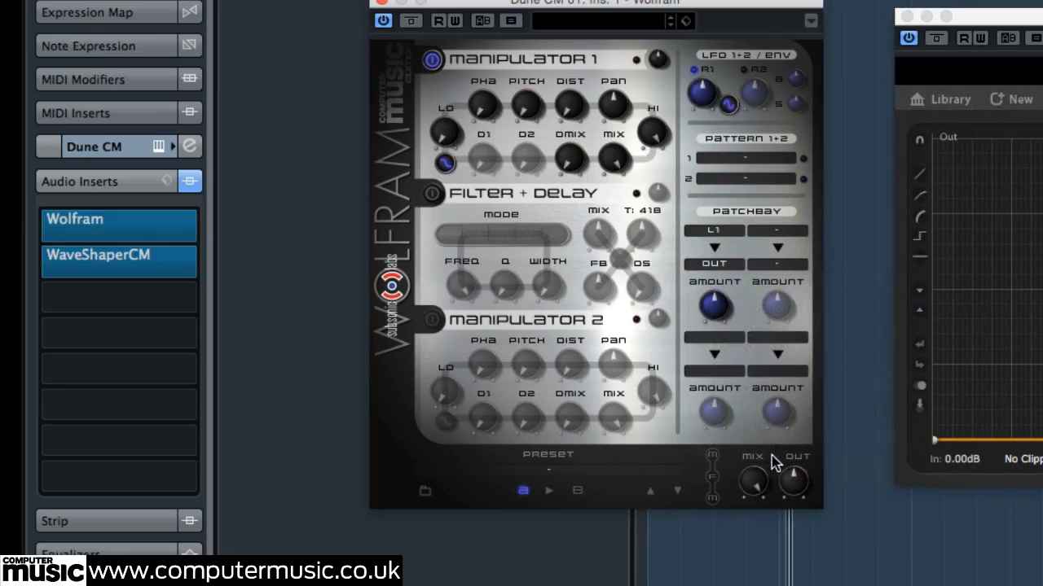
pyautogui.moveTo(717, 278); pyautogui.dragTo(718, 237)
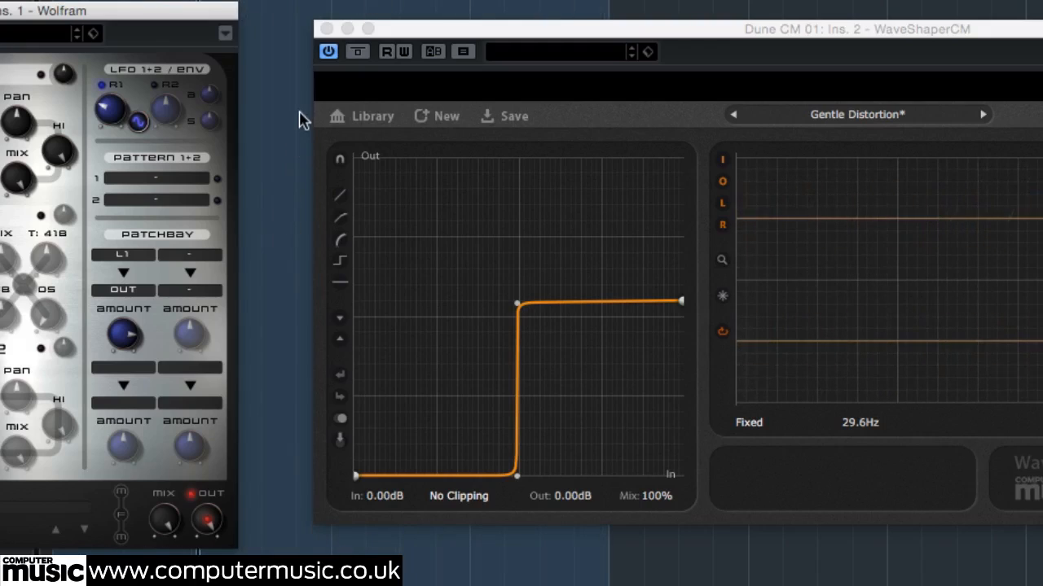
pyautogui.click(325, 29)
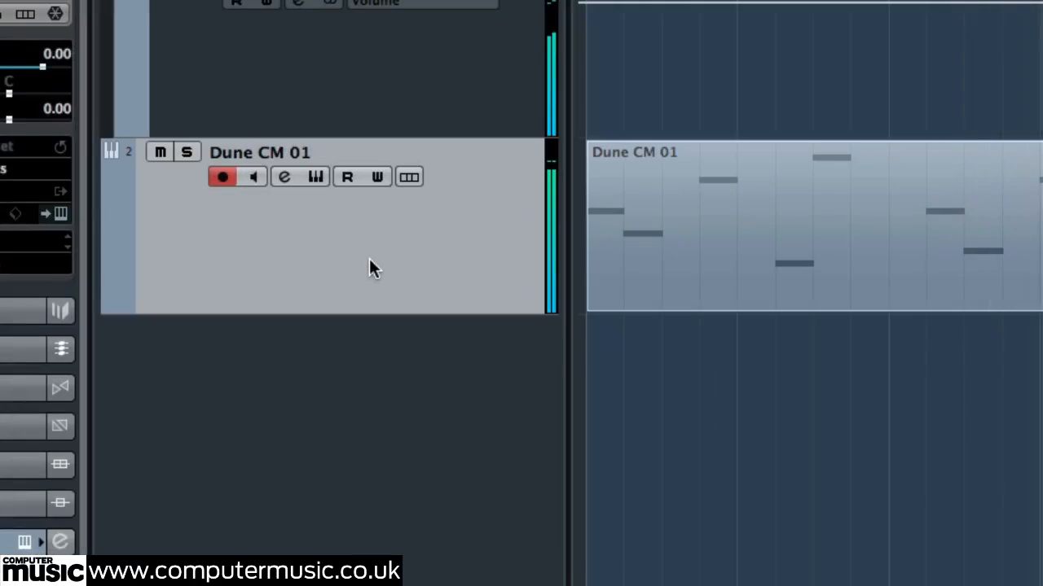
# - Duplicate the Dune CM 01 track and load another Wolfram into the third insert slot of the copy
pyautogui.rightClick(369, 261)
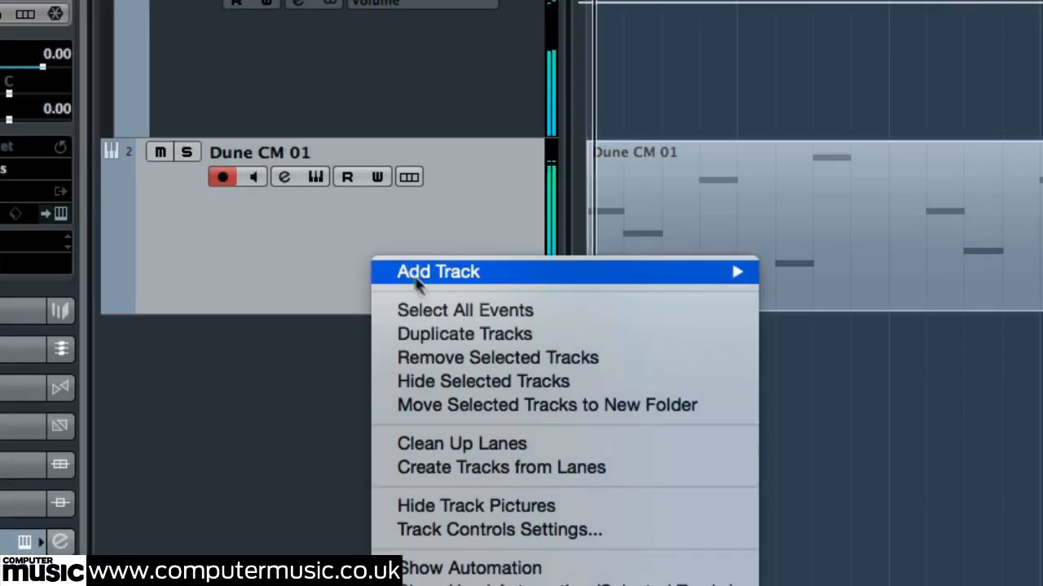
pyautogui.click(466, 334)
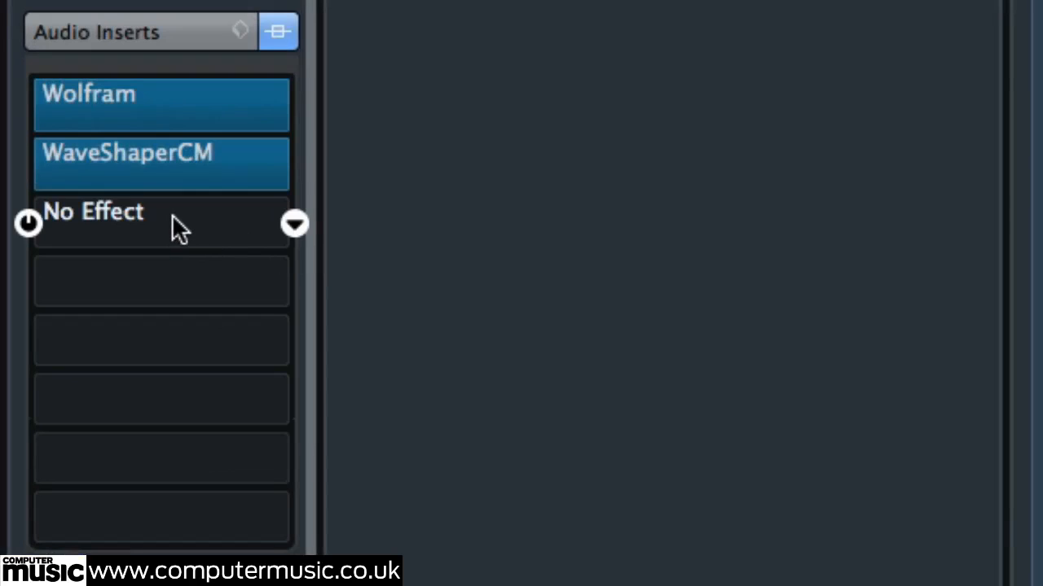
pyautogui.click(172, 214)
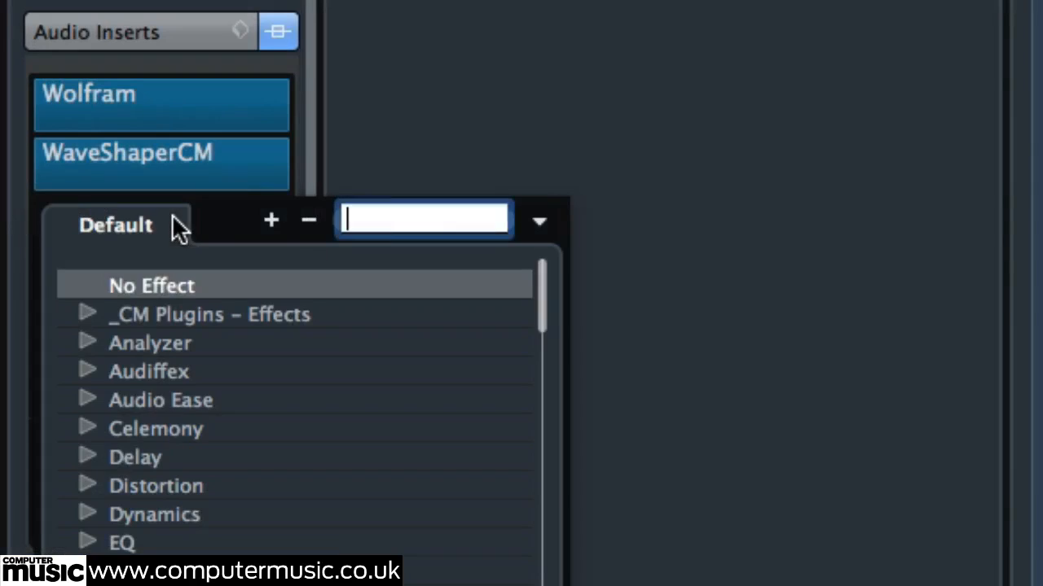
pyautogui.write('wolr')
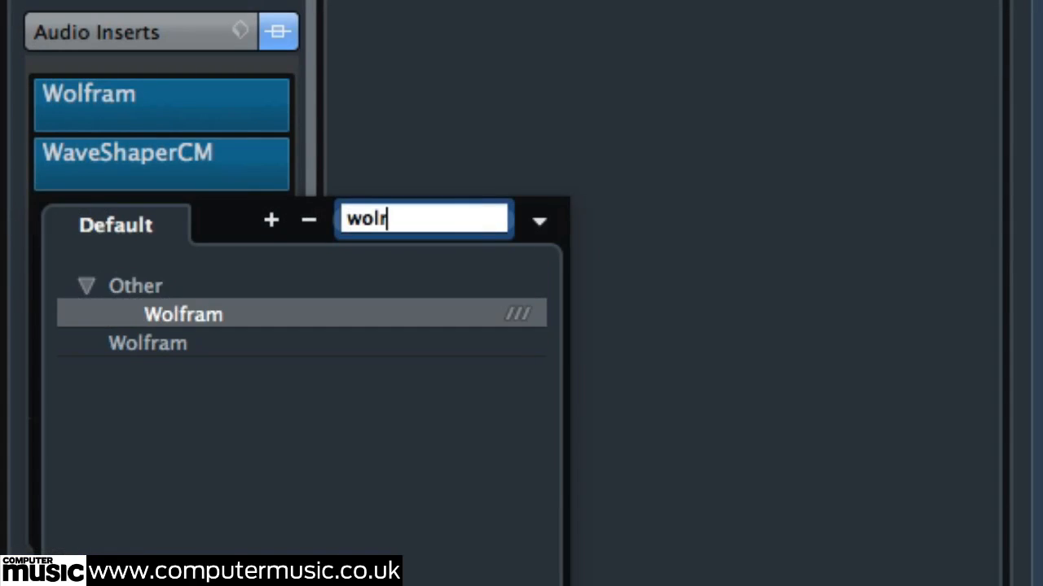
pyautogui.click(184, 314)
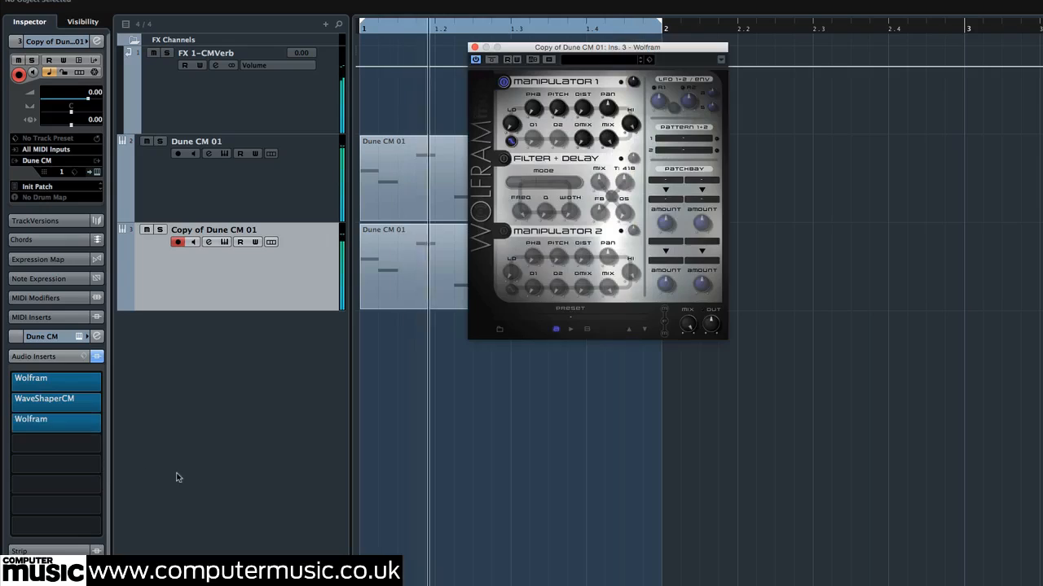
# - Move the new Wolfram window clear of the tracks and raise the Manipulator 1 pitch amount
pyautogui.moveTo(607, 48); pyautogui.dragTo(794, 203)
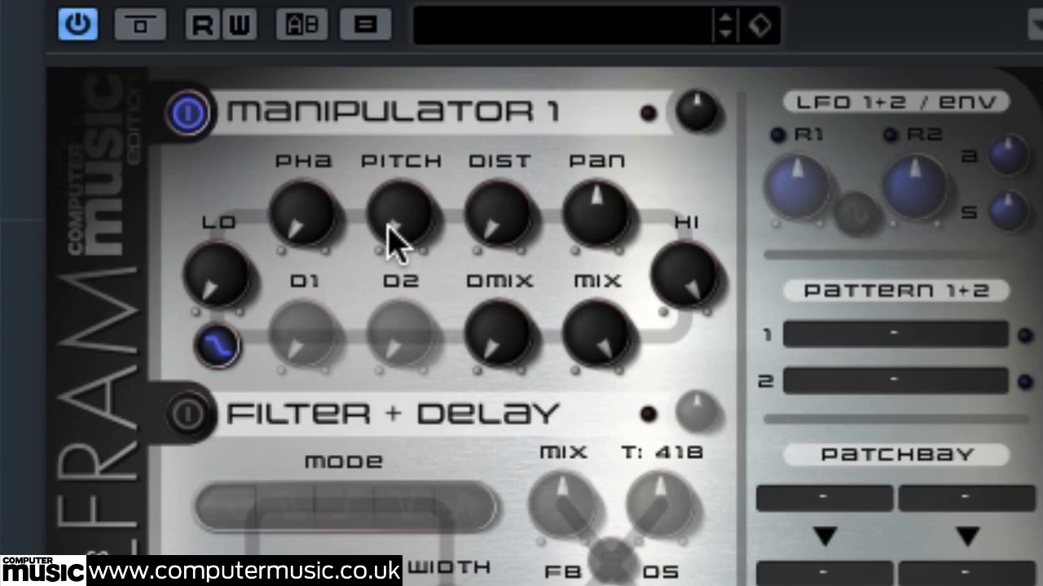
pyautogui.moveTo(394, 190); pyautogui.dragTo(398, 120)
pyautogui.moveTo(397, 82); pyautogui.dragTo(396, 66)
pyautogui.moveTo(397, 60); pyautogui.dragTo(397, 55)
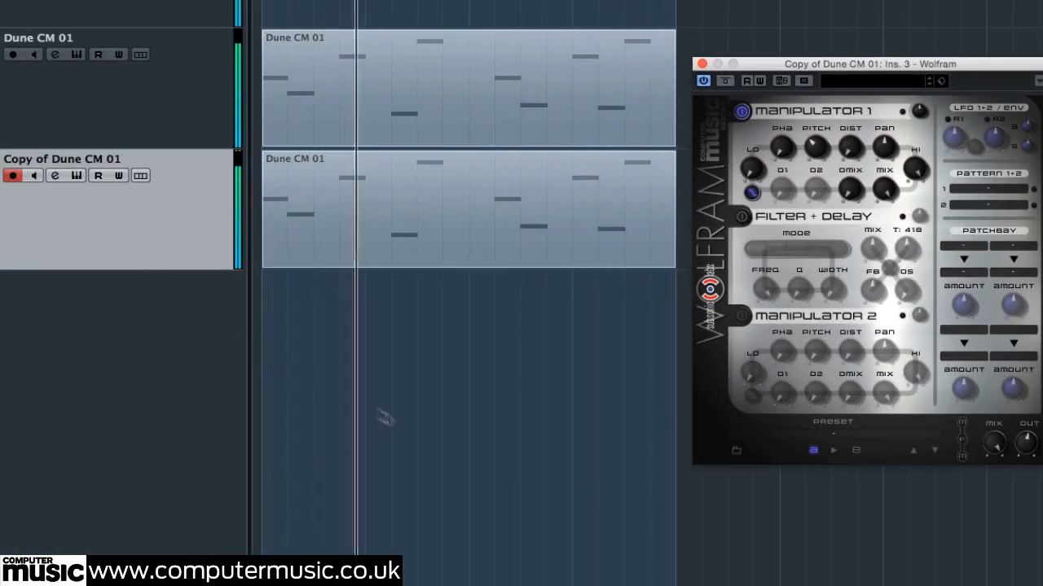
# - Route the Dune CM 01 channel and its copy to a new stereo group channel named Synth
pyautogui.press('F3')
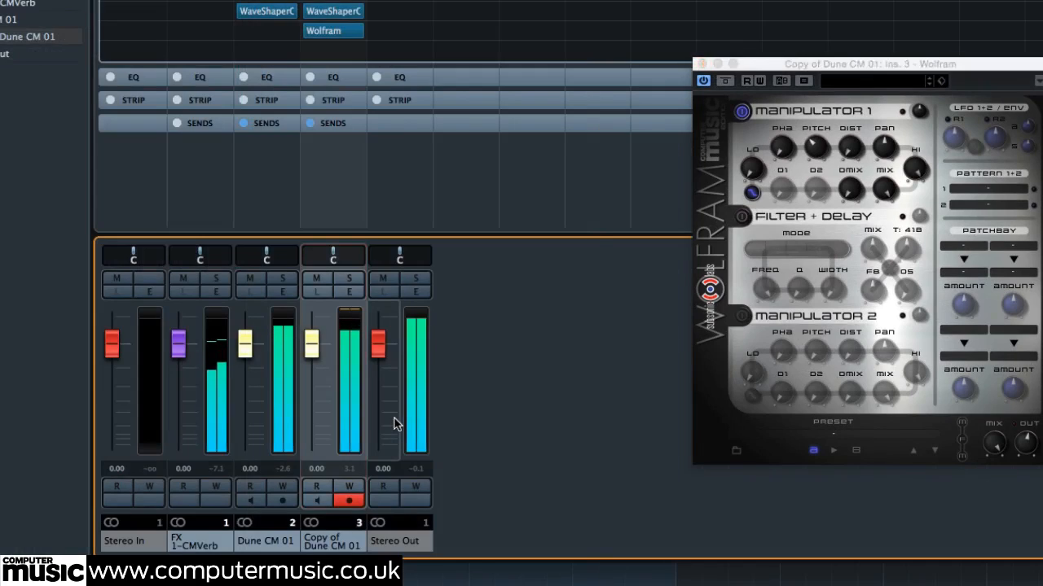
pyautogui.click(266, 541)
pyautogui.keyDown('shift'); pyautogui.click(330, 541); pyautogui.keyUp('shift')
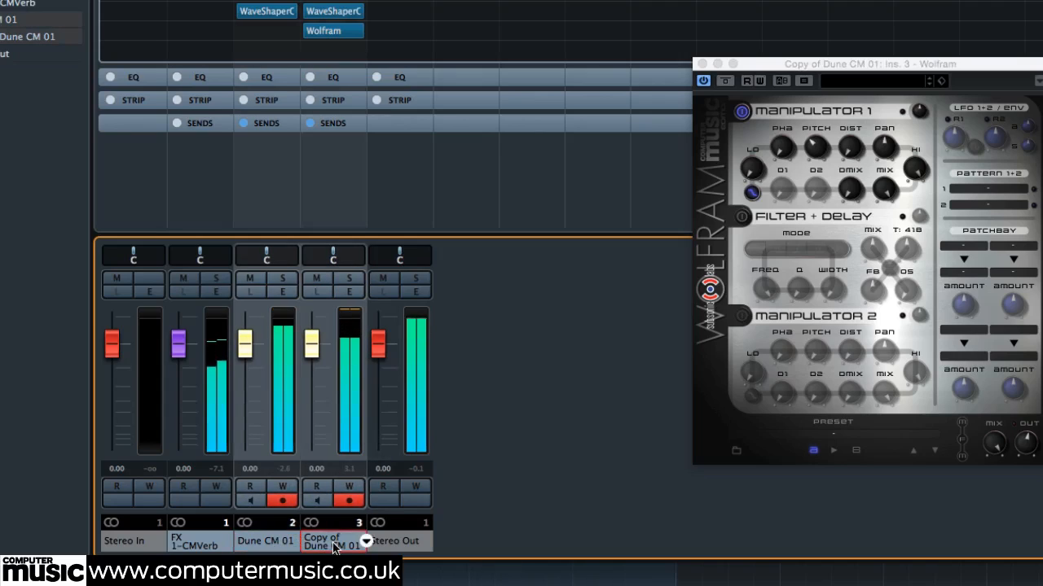
pyautogui.rightClick(333, 545)
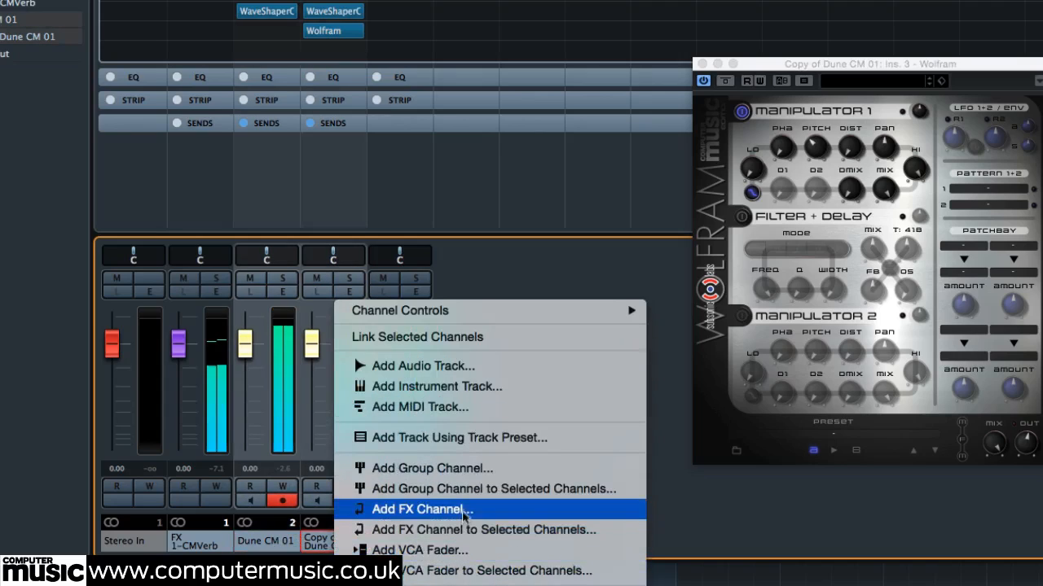
pyautogui.click(470, 490)
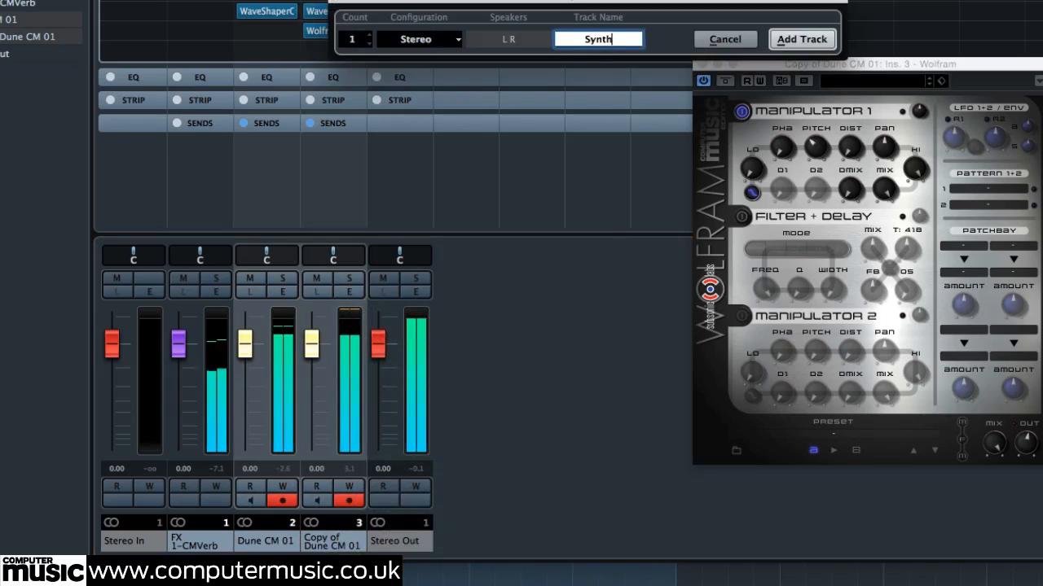
pyautogui.click(802, 39)
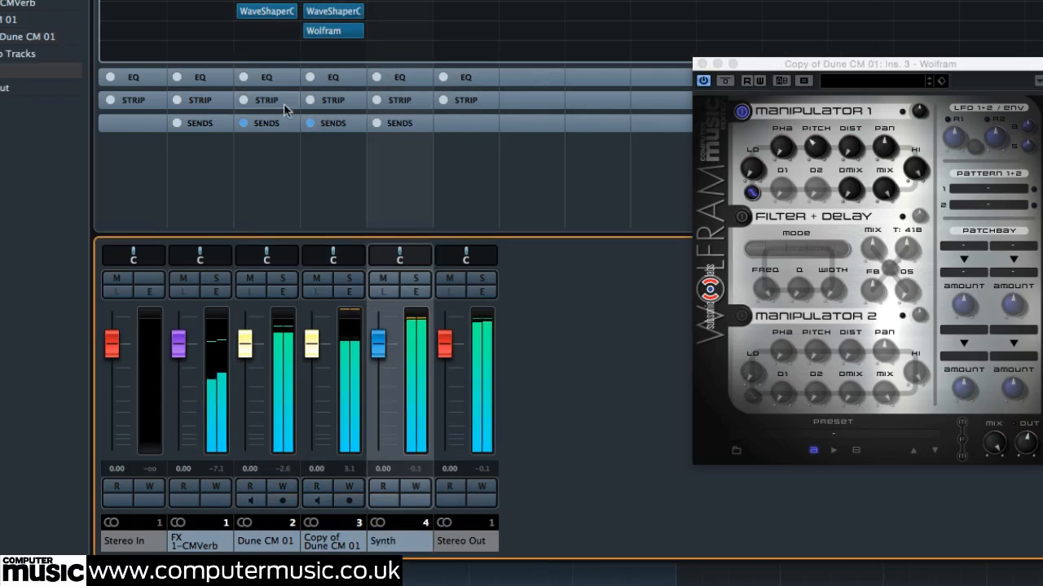
# - Switch off the CMVerb sends on both Dune CM channels and add an FX 1-CMVerb send to the Synth group
pyautogui.click(276, 104)
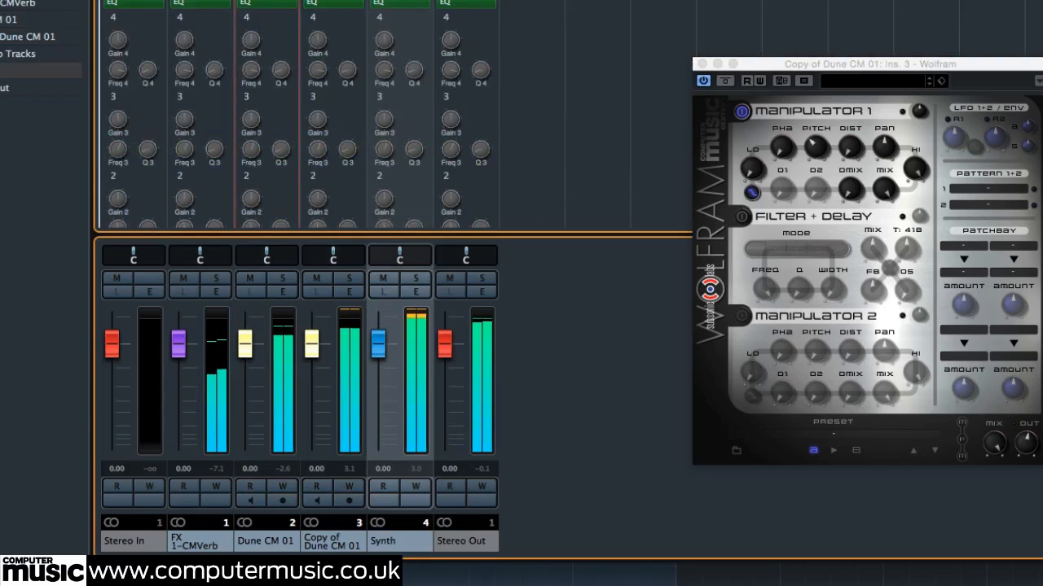
pyautogui.click(272, 0)
pyautogui.click(267, 125)
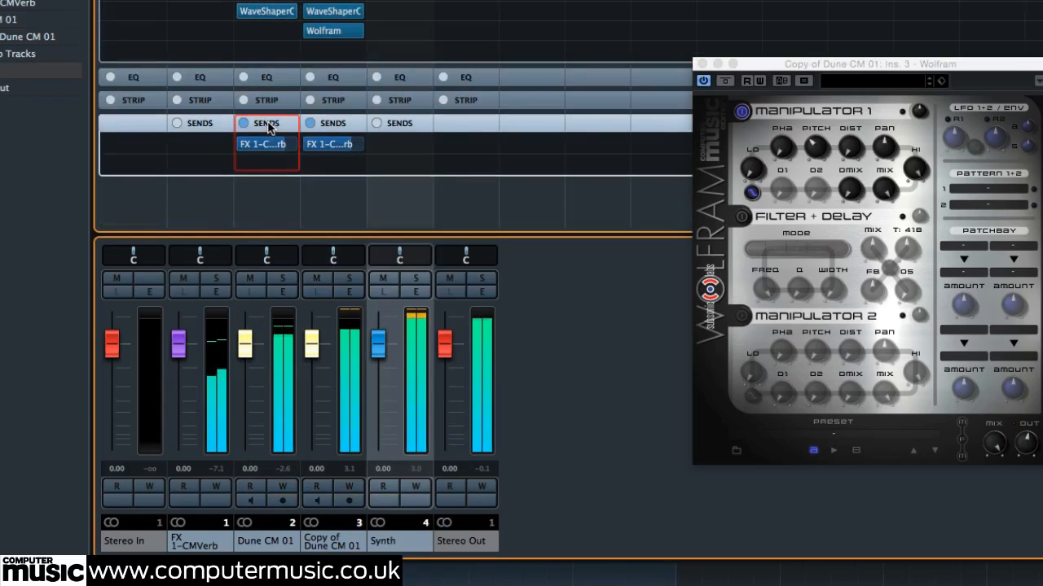
pyautogui.click(234, 145)
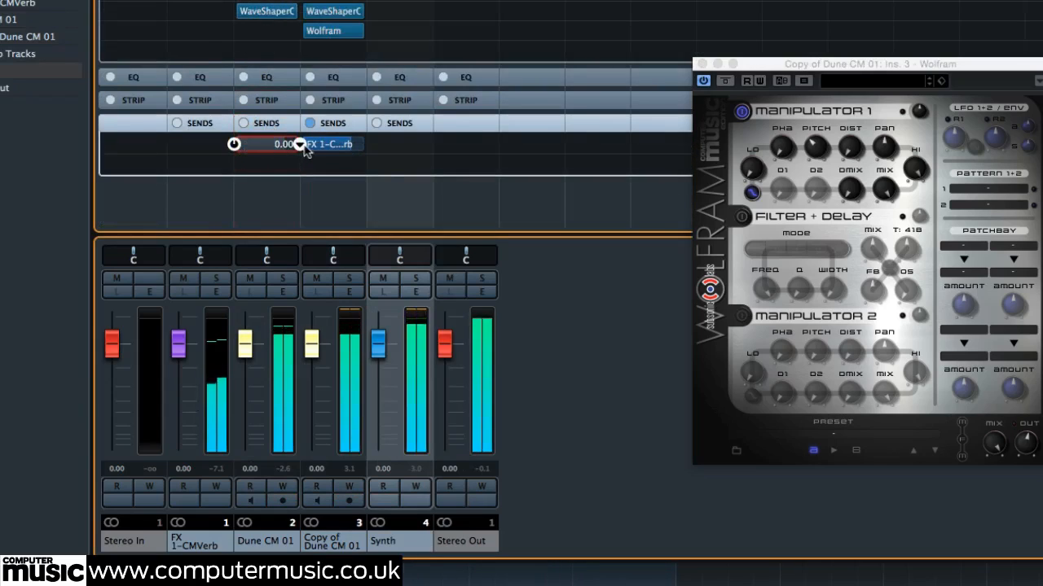
pyautogui.click(302, 144)
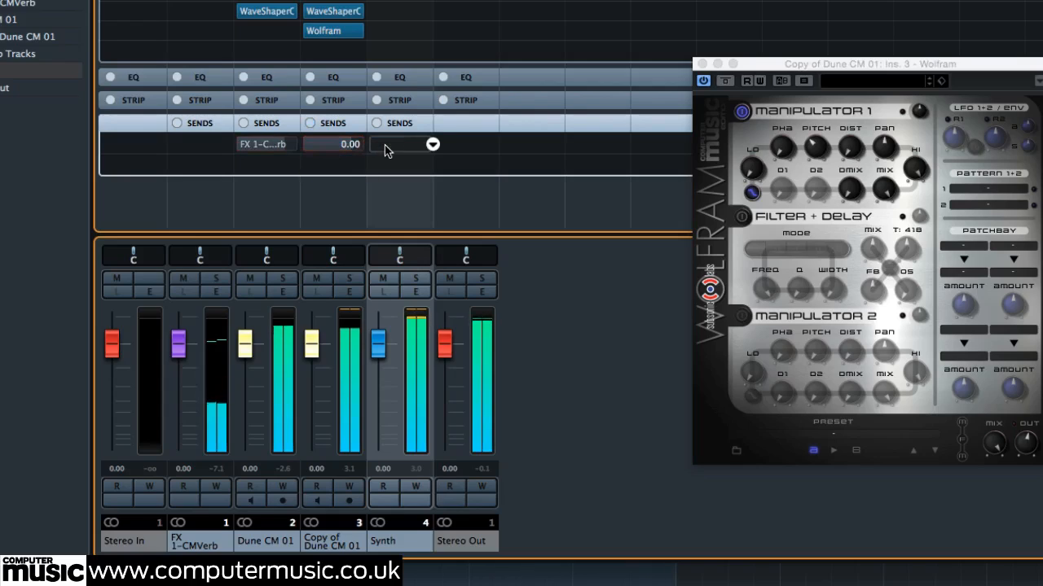
pyautogui.click(389, 145)
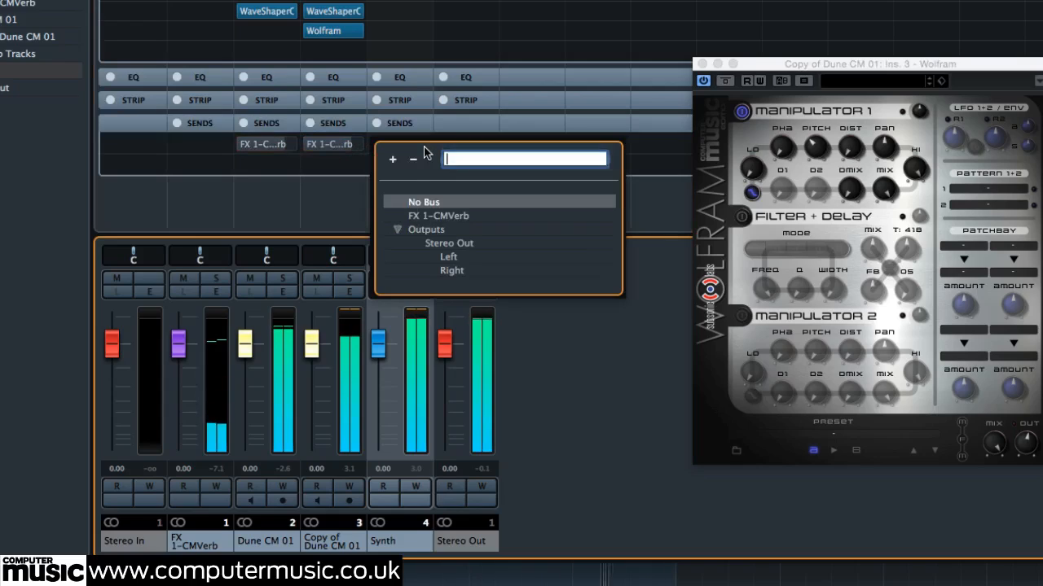
pyautogui.click(455, 216)
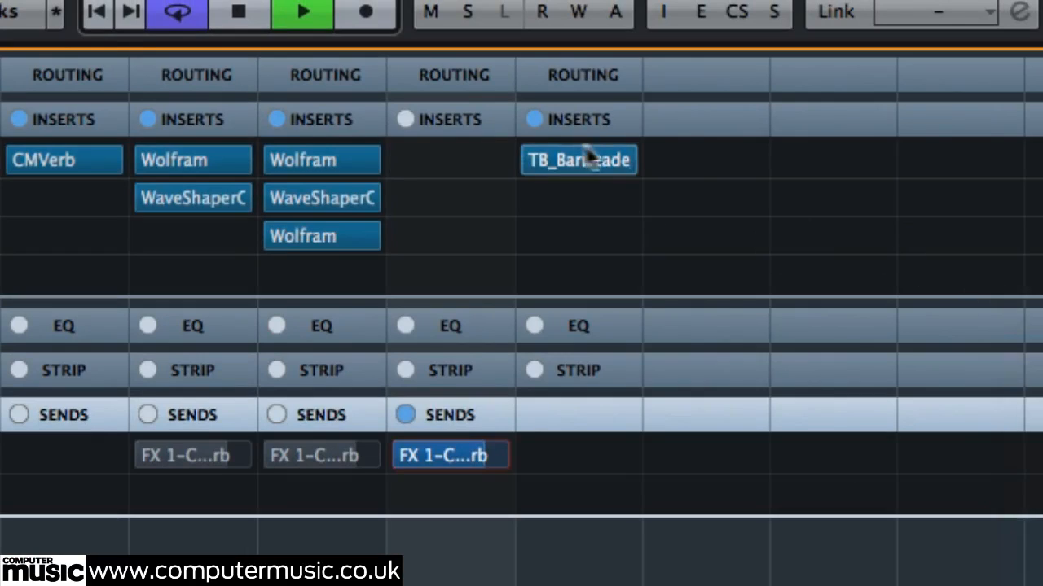
# - Load 6X-500 CM into the Synth group's first insert slot and close its window
pyautogui.click(476, 159)
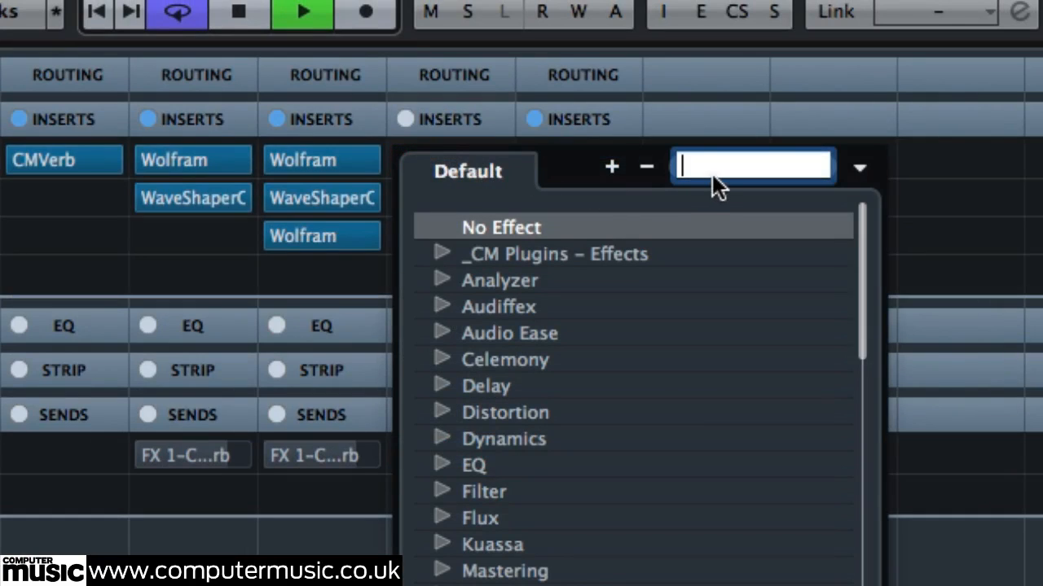
pyautogui.write('6x')
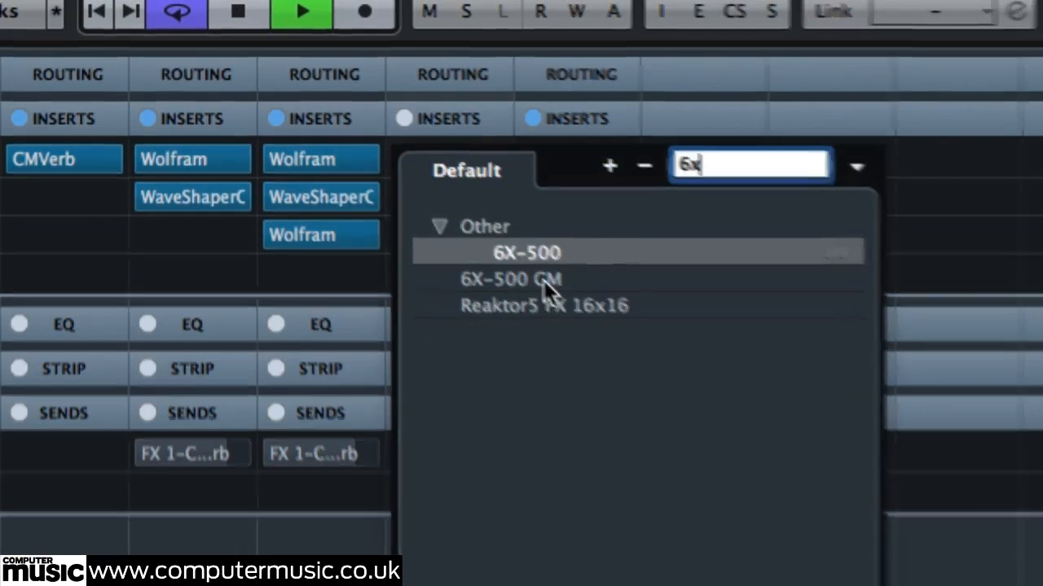
pyautogui.click(544, 281)
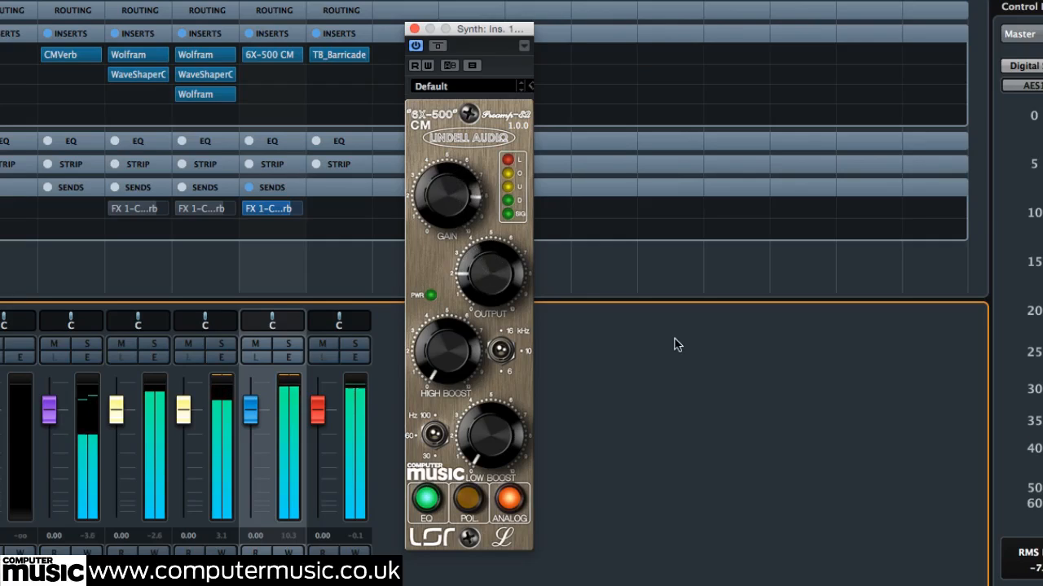
pyautogui.click(414, 30)
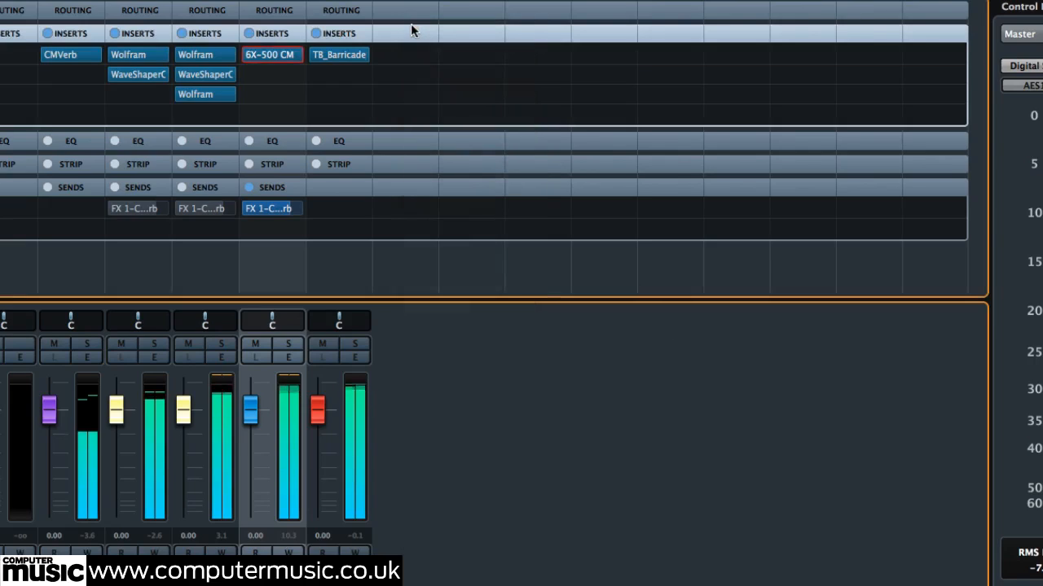
# - Load the CM-COMP87 compressor into the Synth group's second insert slot
pyautogui.click(303, 75)
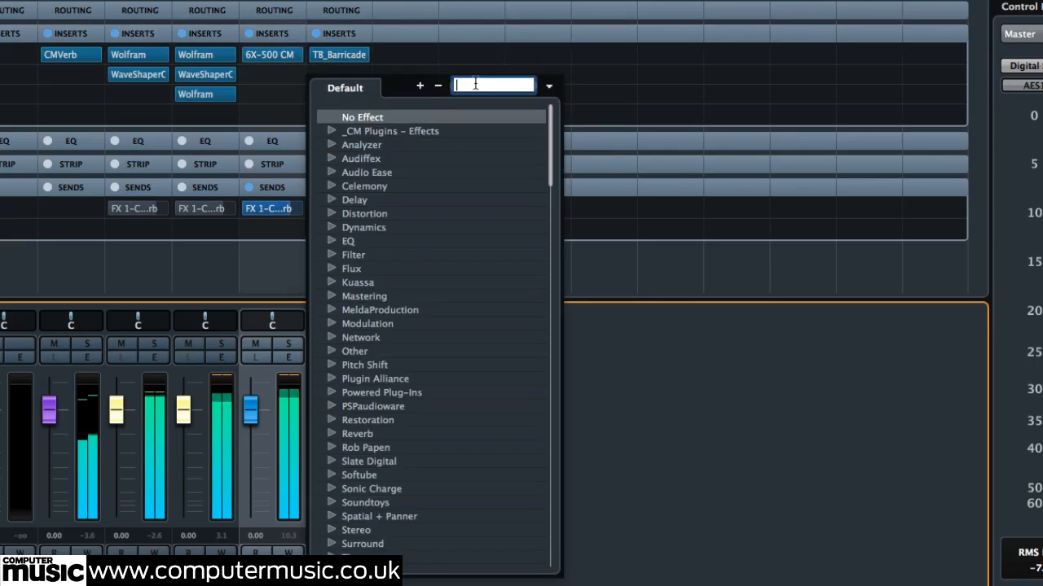
pyautogui.write('cm ')
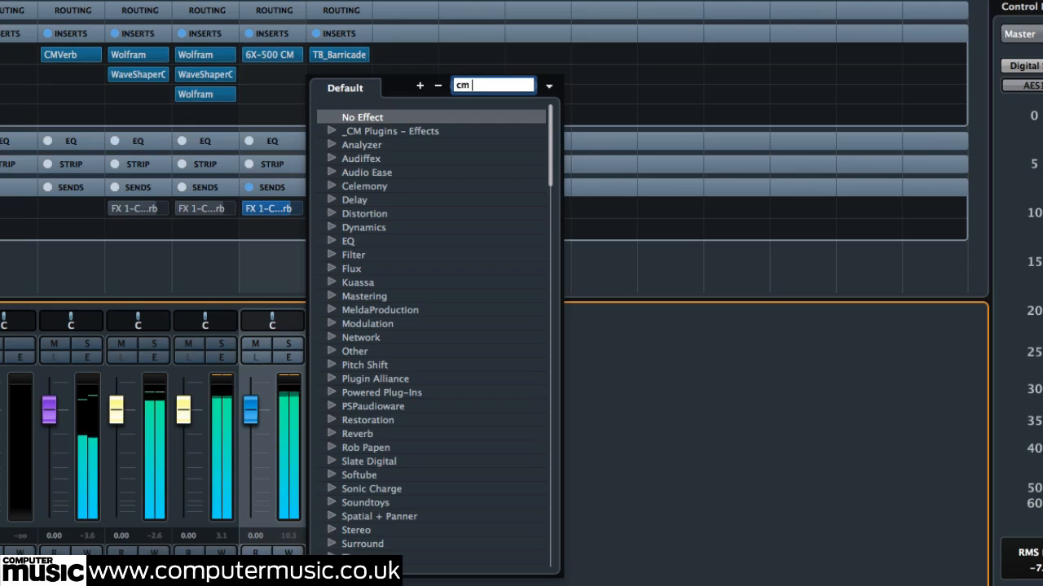
pyautogui.write('c')
pyautogui.click(383, 190)
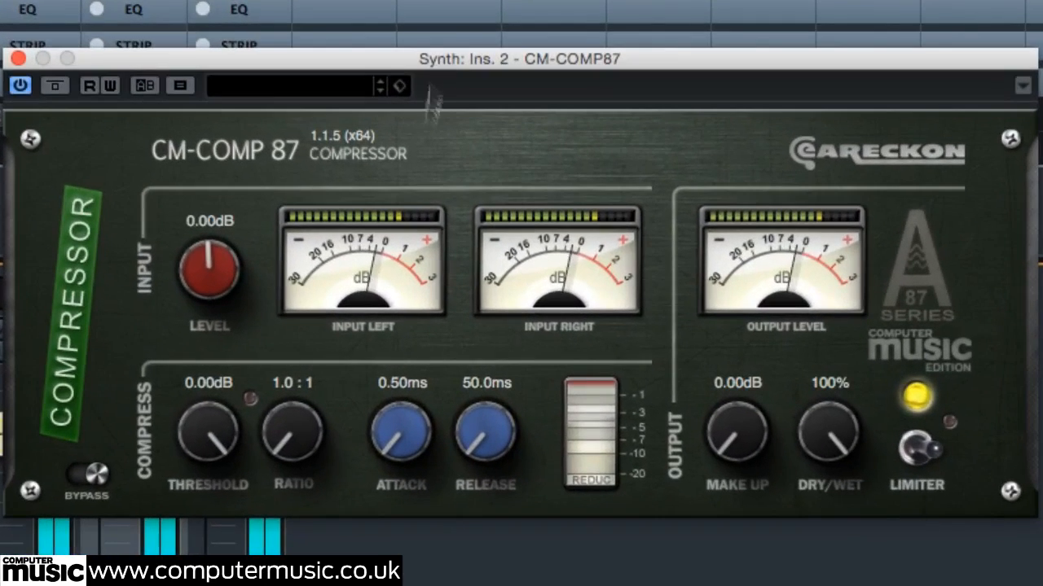
# - Set the compressor to a -24 dB threshold, 5.0:1 ratio and 305 ms attack, and close its window
pyautogui.moveTo(286, 421); pyautogui.dragTo(280, 480)
pyautogui.moveTo(204, 515); pyautogui.dragTo(212, 500)
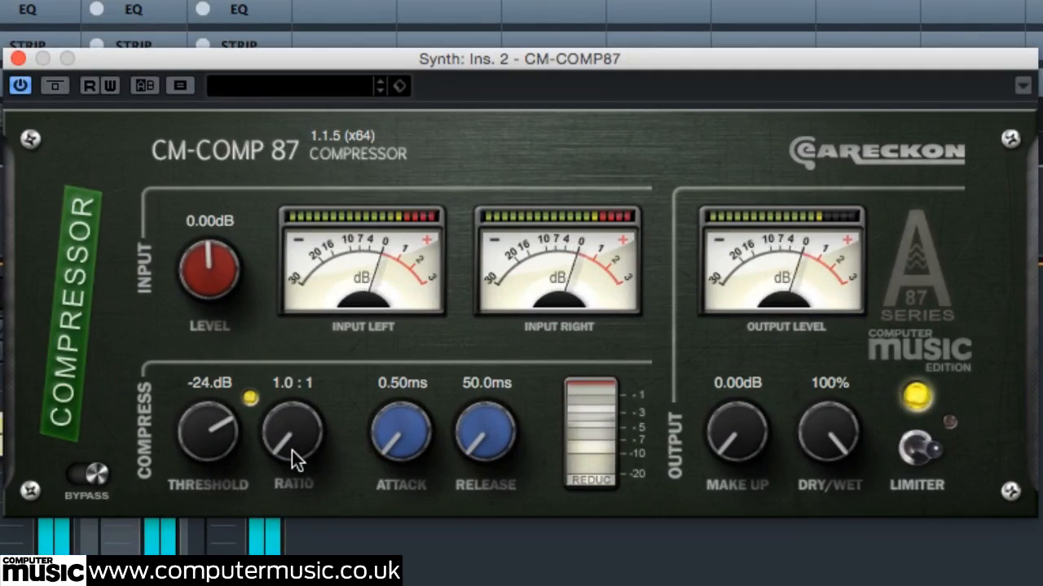
pyautogui.moveTo(291, 459); pyautogui.dragTo(315, 350)
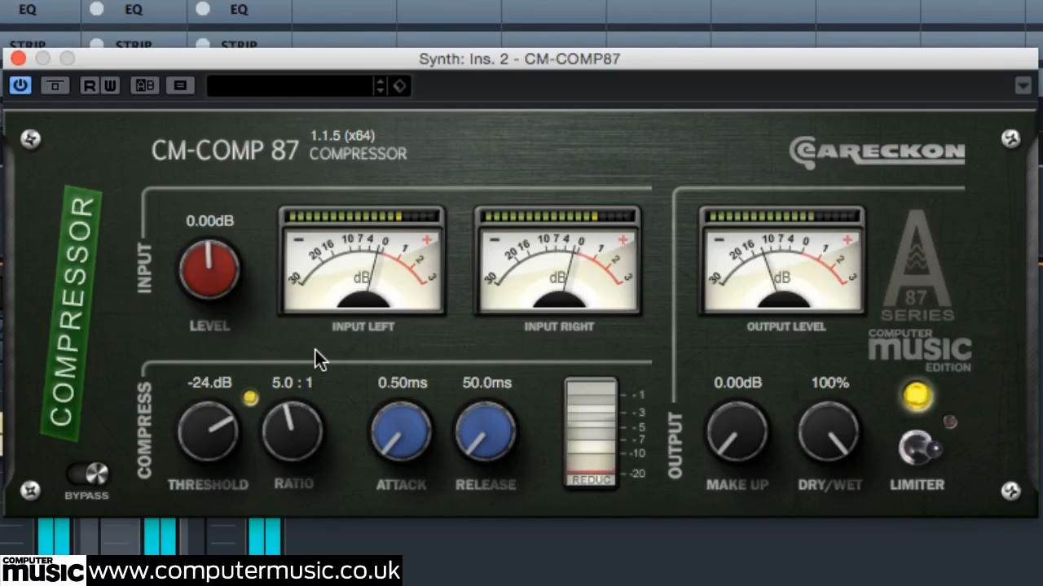
pyautogui.moveTo(419, 459); pyautogui.dragTo(418, 285)
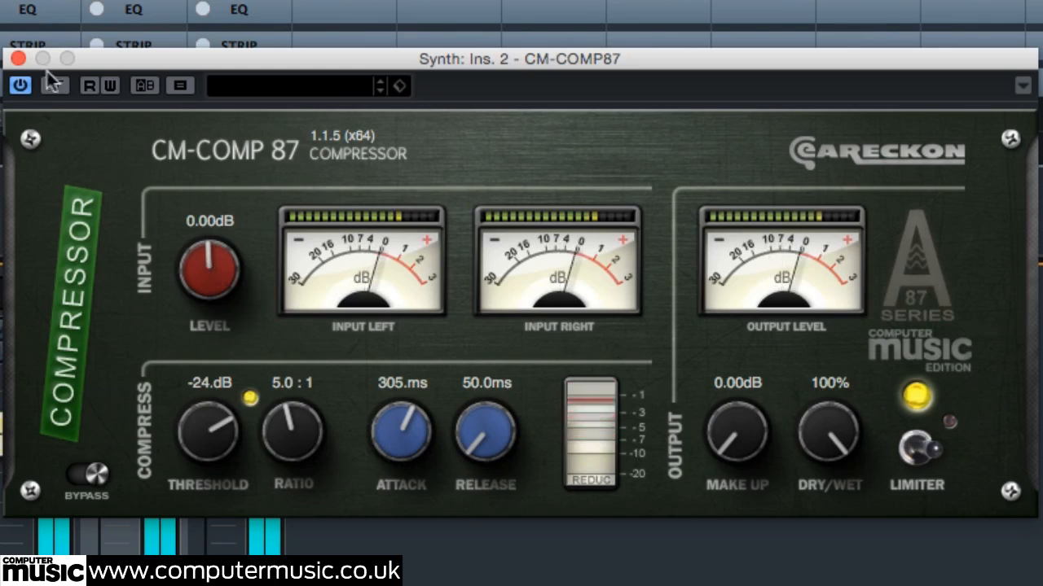
pyautogui.click(18, 59)
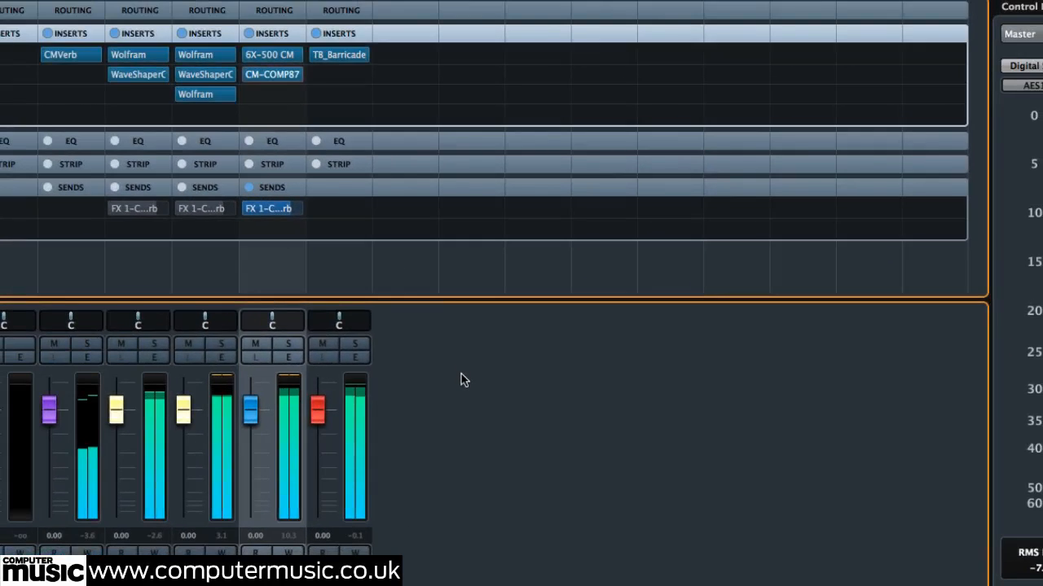
# - Load STA Enhancer into the Synth group's third insert slot, reposition its window and hide the mixer
pyautogui.click(285, 95)
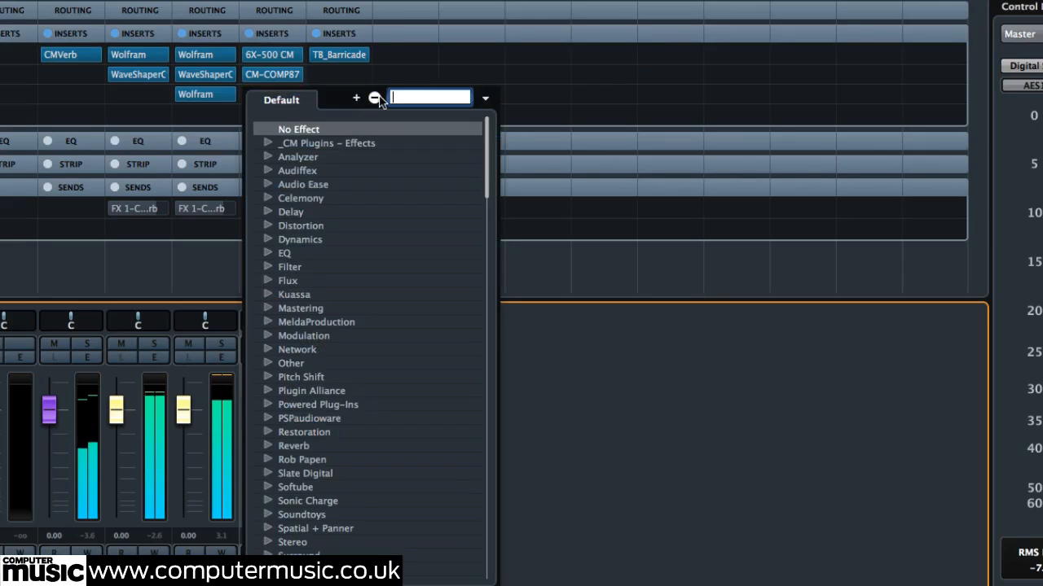
pyautogui.write('st')
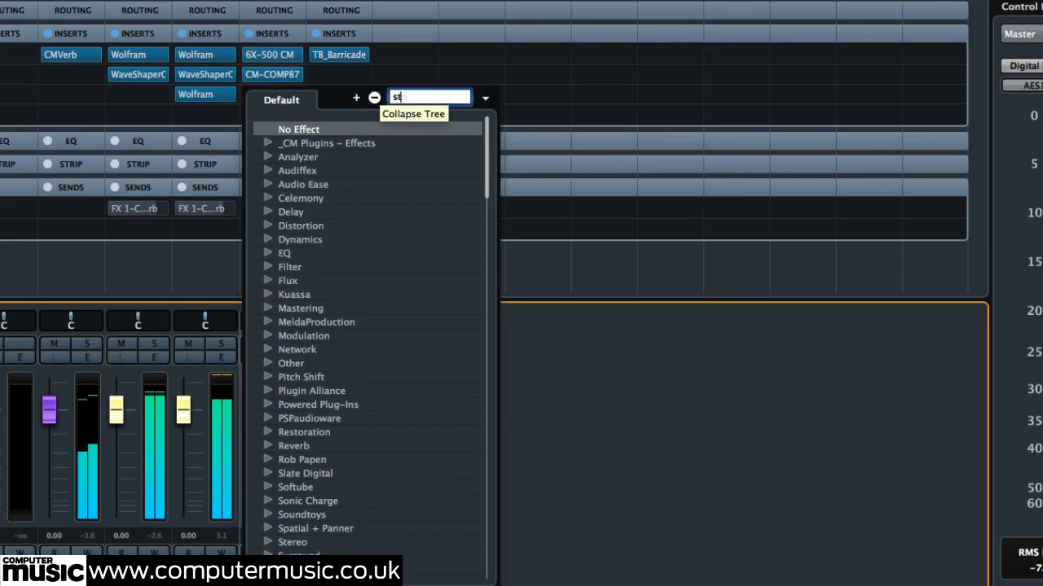
pyautogui.write('a')
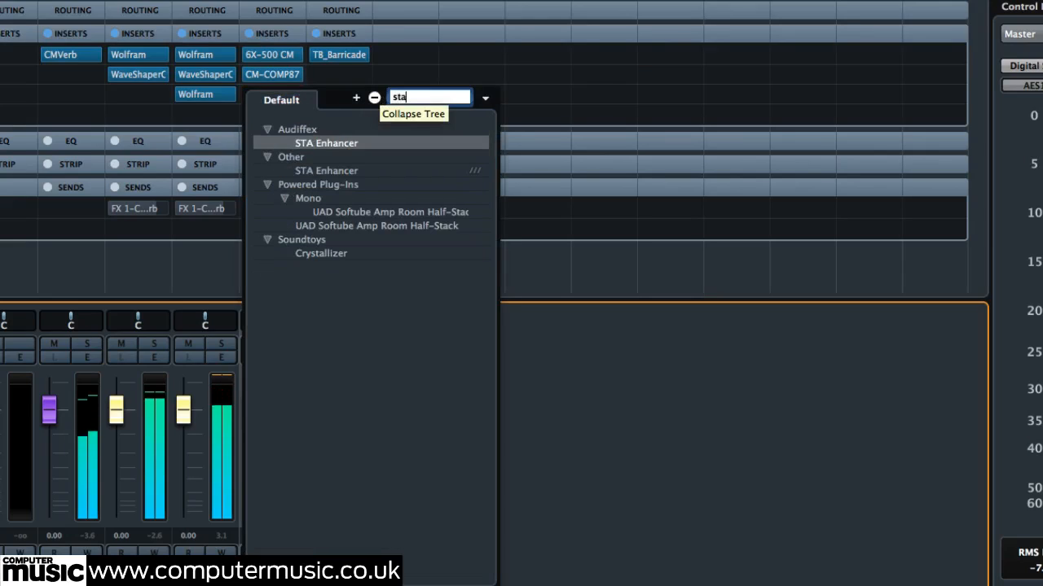
pyautogui.click(348, 173)
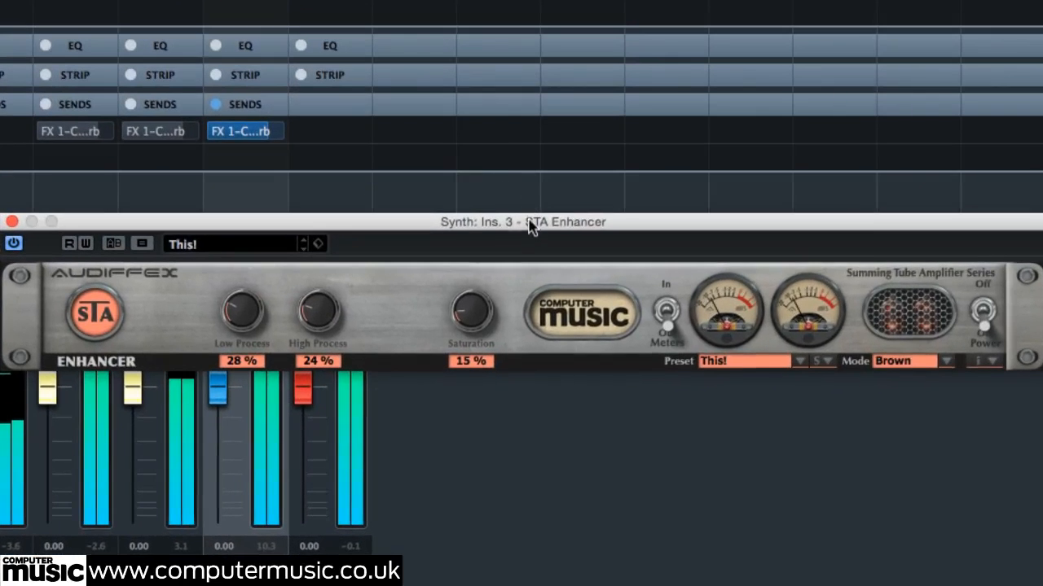
pyautogui.moveTo(529, 227); pyautogui.dragTo(530, 197)
pyautogui.press('F3')
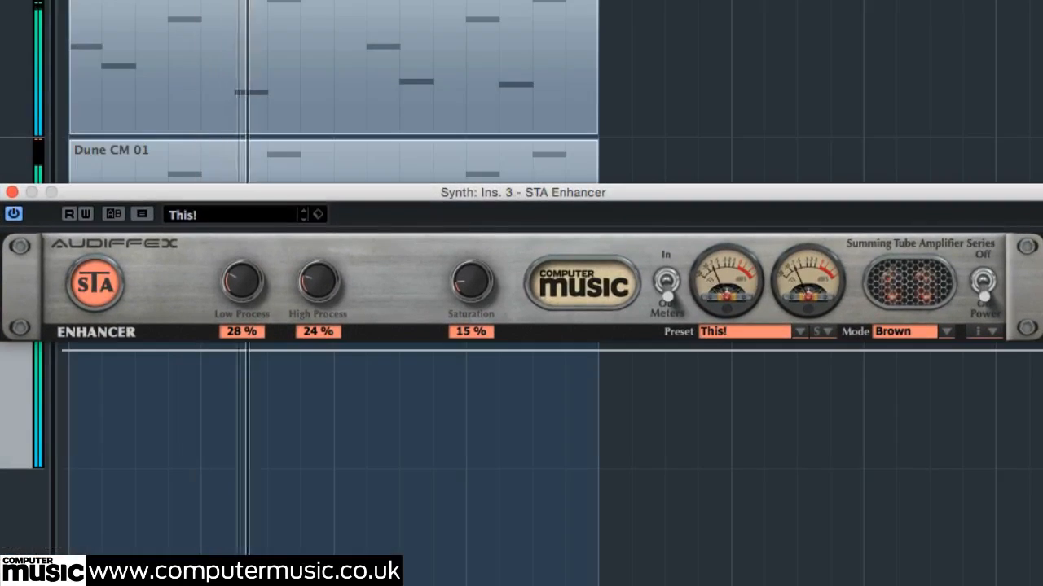
# - Set STA Enhancer's Low Process to 40%, High Process to 60% and Saturation to 0%, using LoFi mode
pyautogui.moveTo(242, 281); pyautogui.dragTo(240, 266)
pyautogui.moveTo(299, 281); pyautogui.dragTo(332, 221)
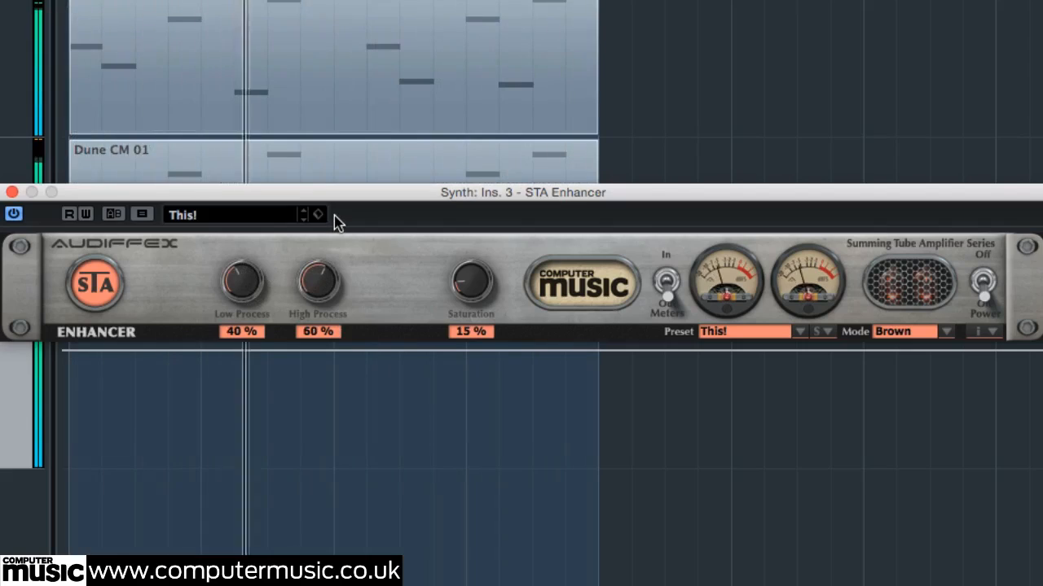
pyautogui.moveTo(471, 281); pyautogui.dragTo(507, 448)
pyautogui.click(904, 341)
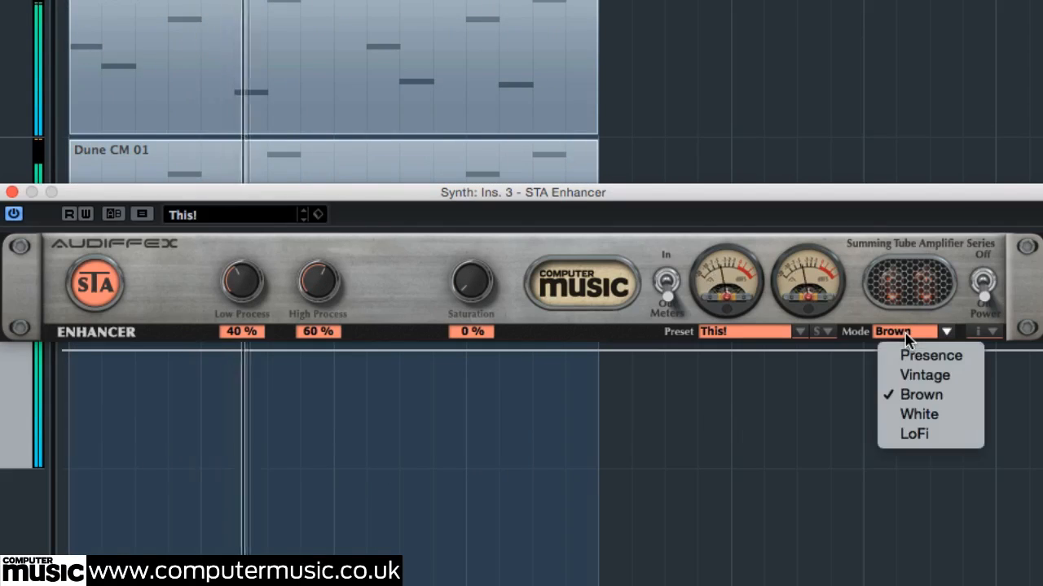
pyautogui.click(923, 440)
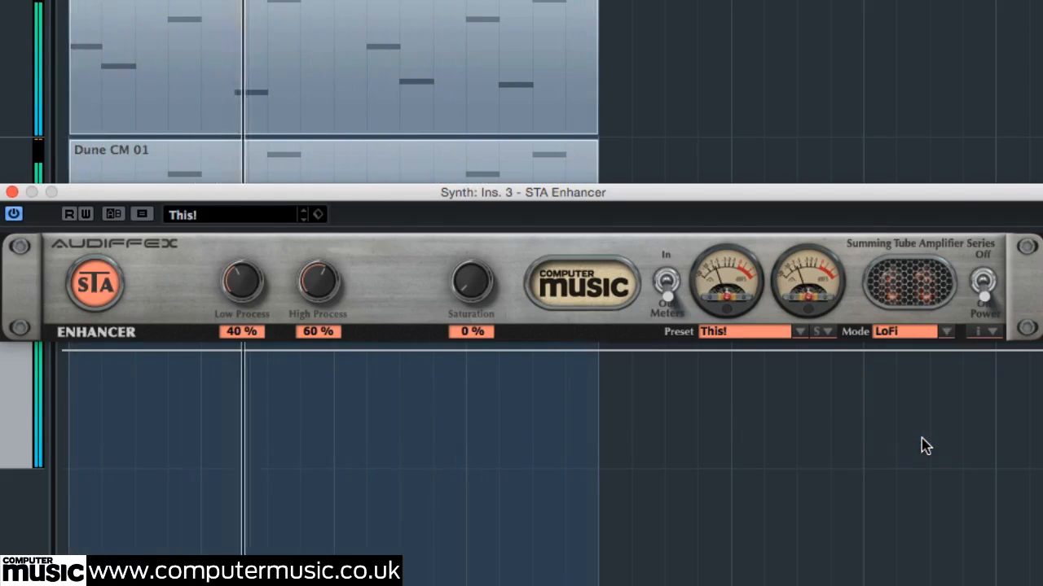